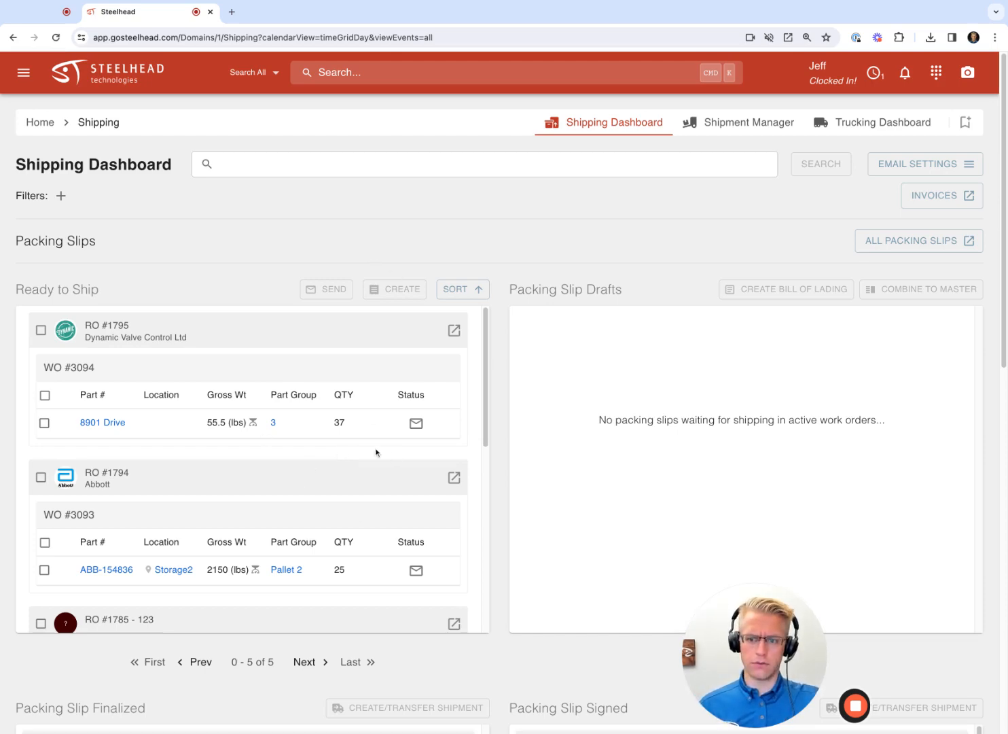
Step: Look through the shipping dashboard's packing slip stages and bills of lading sections
{"action": "scroll", "coordinate": [509, 441], "scroll_direction": "down", "scroll_amount": 4}
{"action": "scroll", "coordinate": [503, 450], "scroll_direction": "down", "scroll_amount": 3}
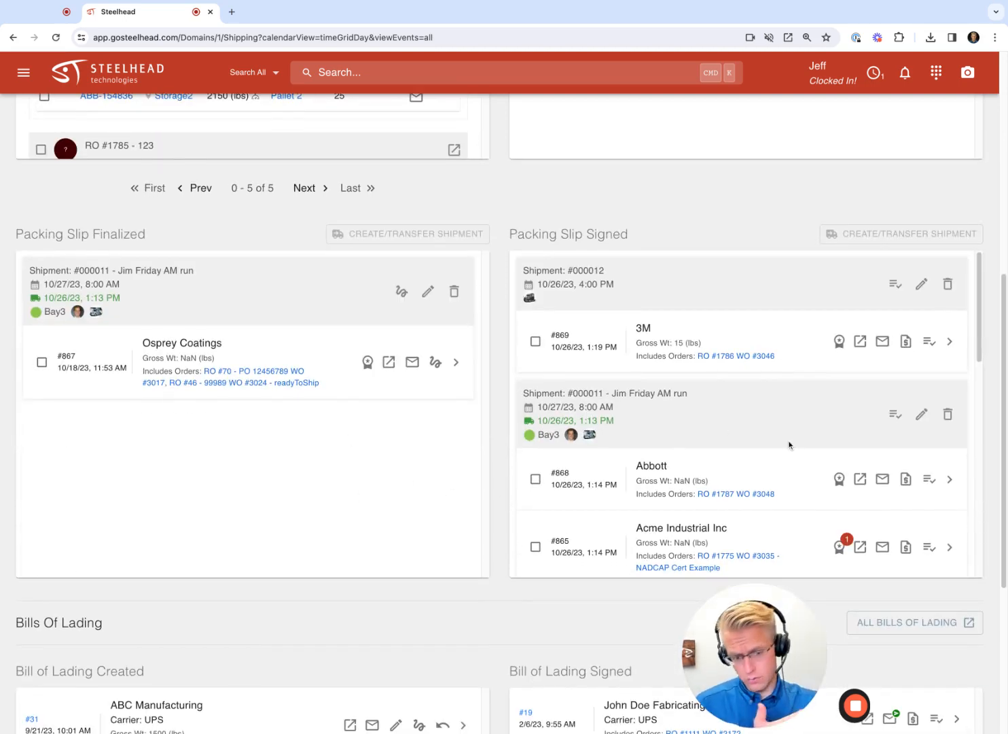
{"action": "scroll", "coordinate": [498, 450], "scroll_direction": "down", "scroll_amount": 3}
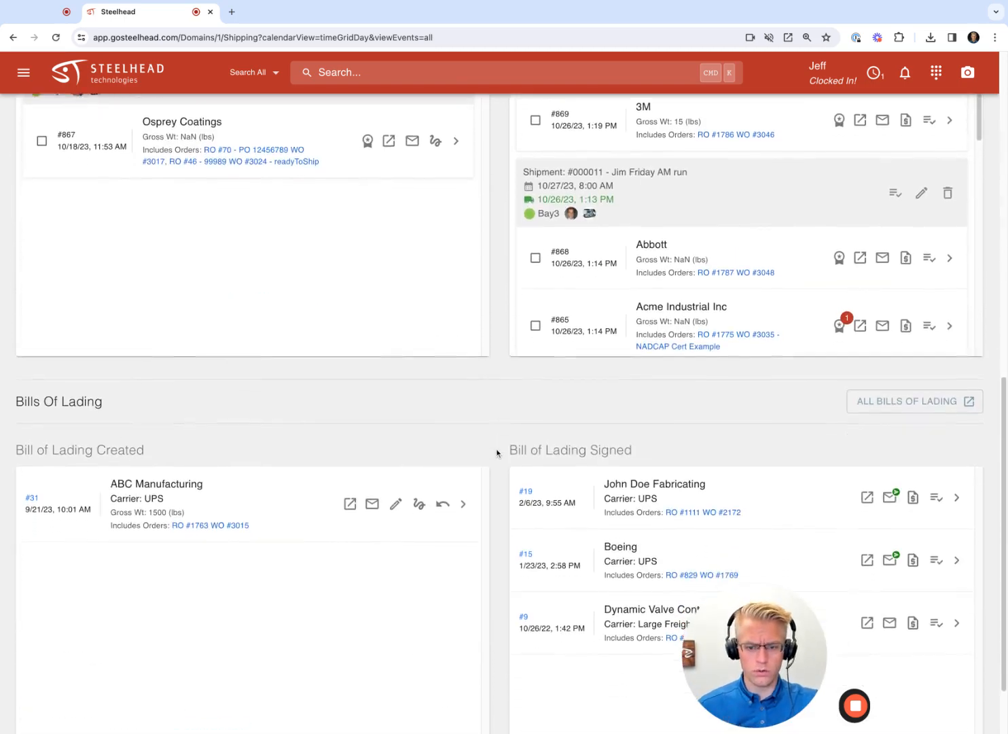
{"action": "scroll", "coordinate": [497, 453], "scroll_direction": "down", "scroll_amount": 1}
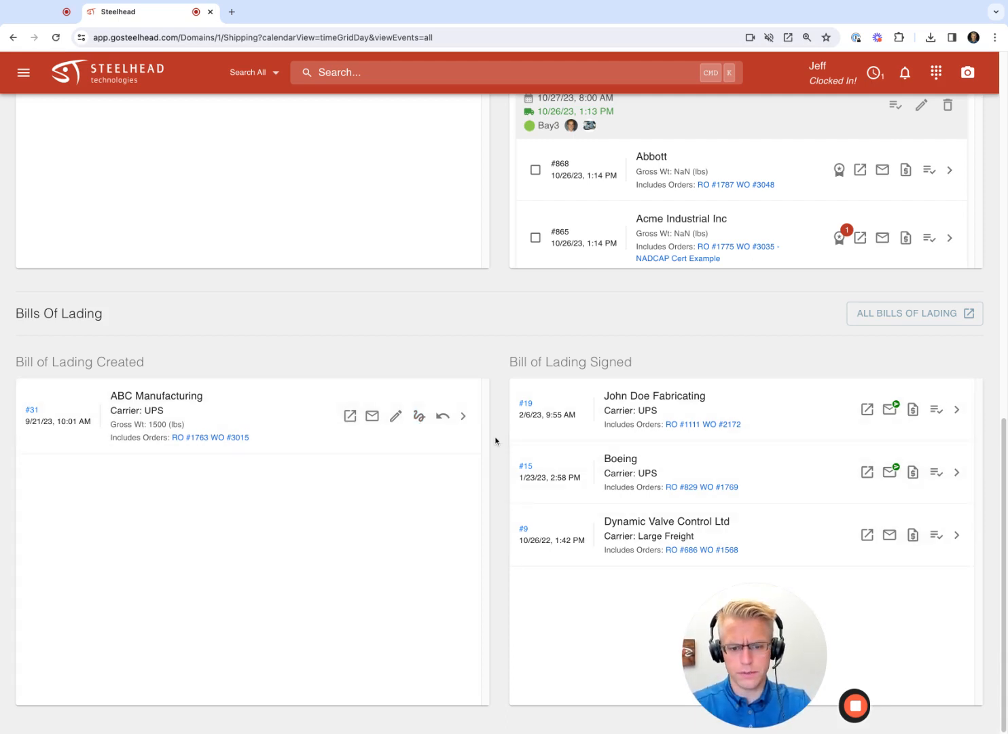
{"action": "scroll", "coordinate": [496, 440], "scroll_direction": "up", "scroll_amount": 10}
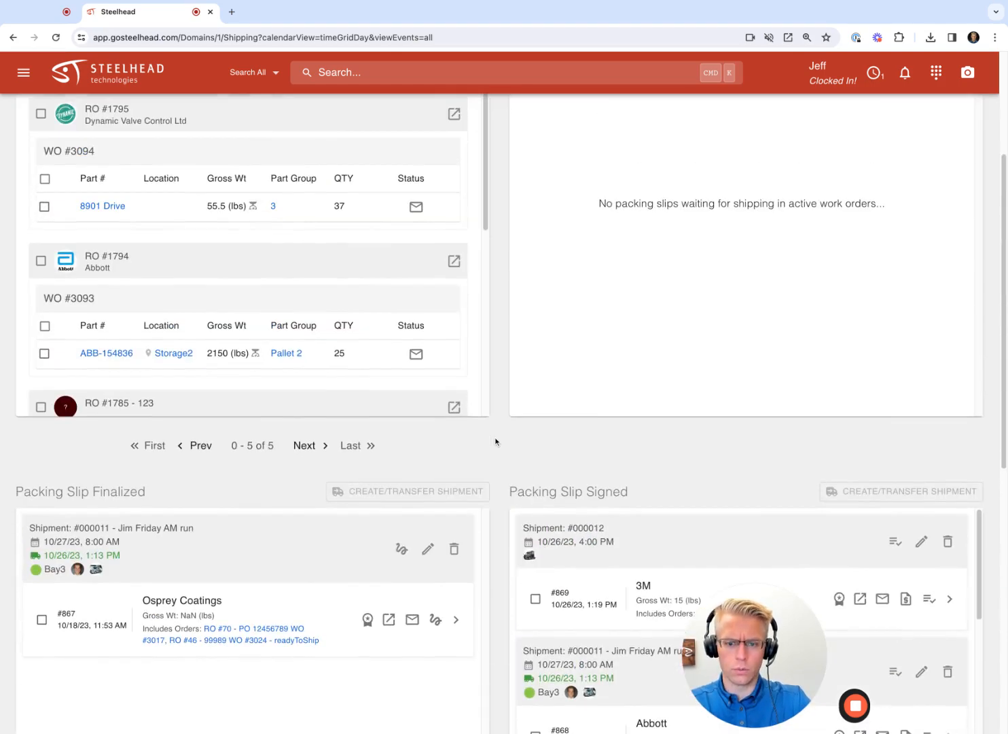
{"action": "scroll", "coordinate": [495, 445], "scroll_direction": "up", "scroll_amount": 3}
{"action": "scroll", "coordinate": [494, 458], "scroll_direction": "down", "scroll_amount": 3}
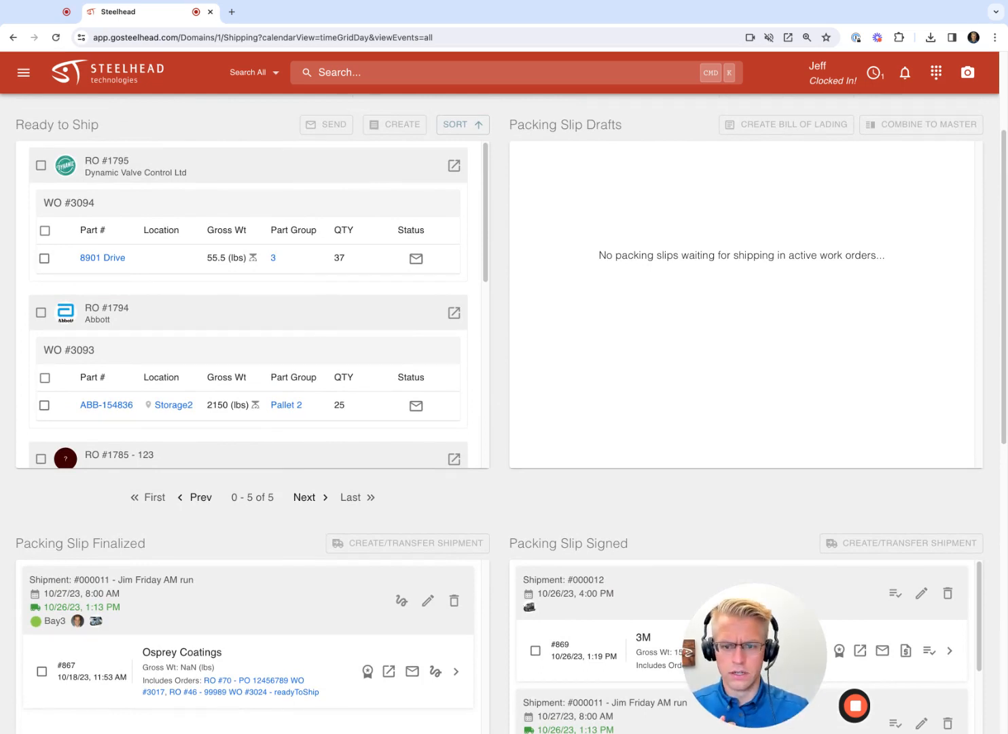
{"action": "scroll", "coordinate": [499, 487], "scroll_direction": "up", "scroll_amount": 3}
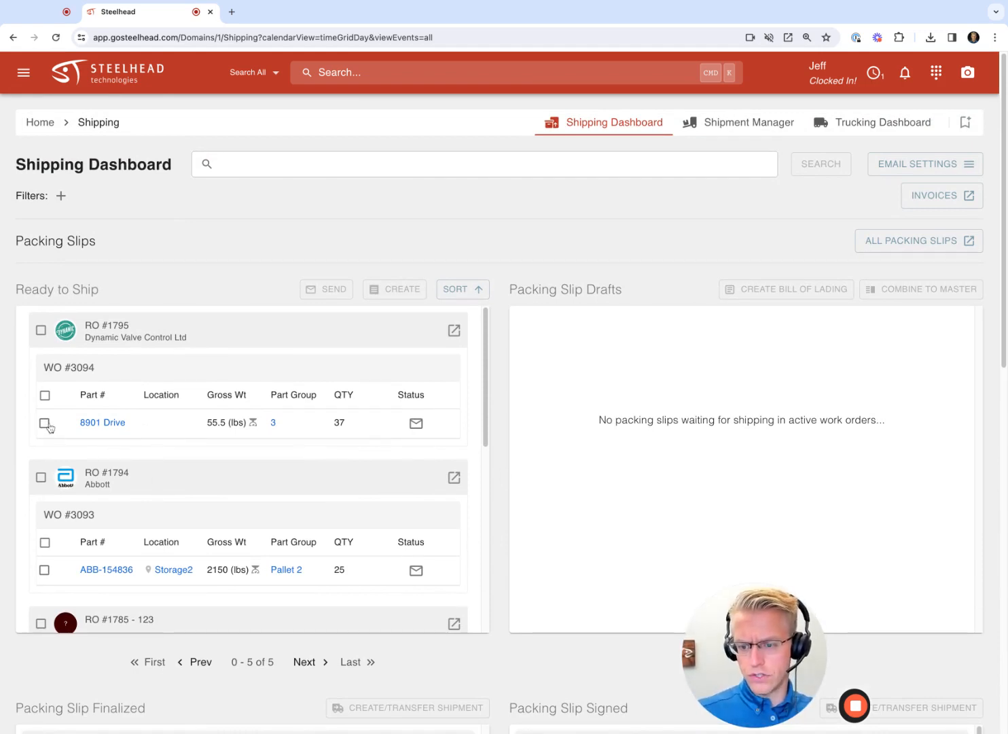
Step: Create a packing slip for Dynamic Valve Control's ready-to-ship part 8901 Drive, keeping the prefilled delivery details
{"action": "left_click", "coordinate": [44, 422]}
{"action": "left_click", "coordinate": [413, 300]}
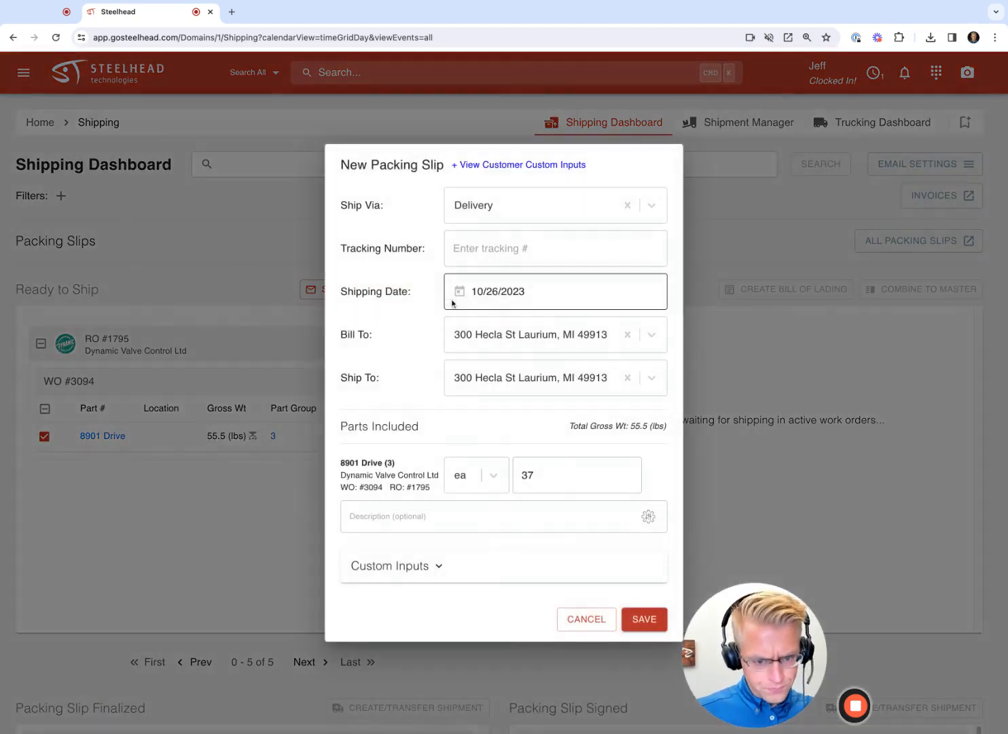
{"action": "left_click", "coordinate": [636, 620]}
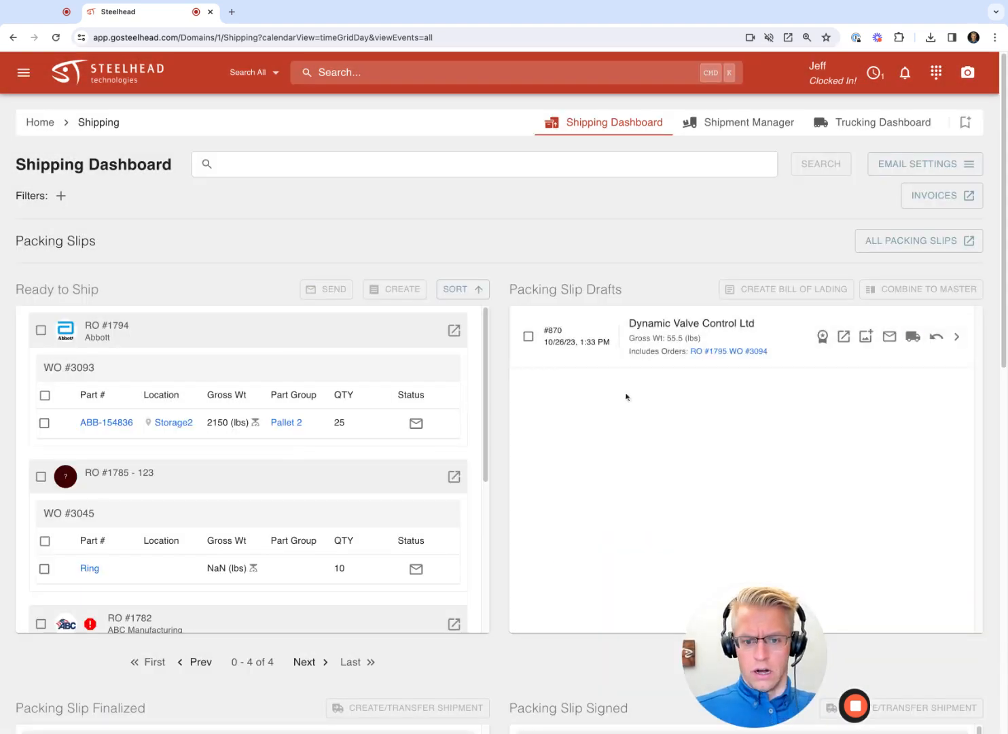
Step: Review the Dynamic Valve Control draft packing slip's details and finalize it
{"action": "left_click", "coordinate": [957, 337]}
{"action": "scroll", "coordinate": [815, 412], "scroll_direction": "down", "scroll_amount": 1}
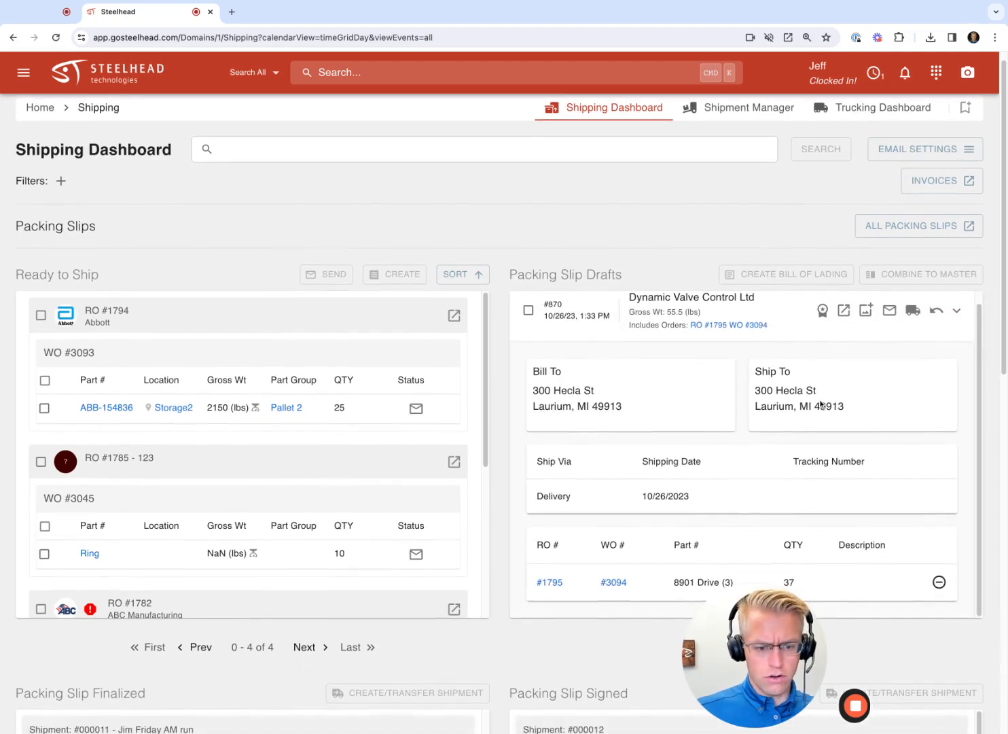
{"action": "left_click", "coordinate": [912, 322]}
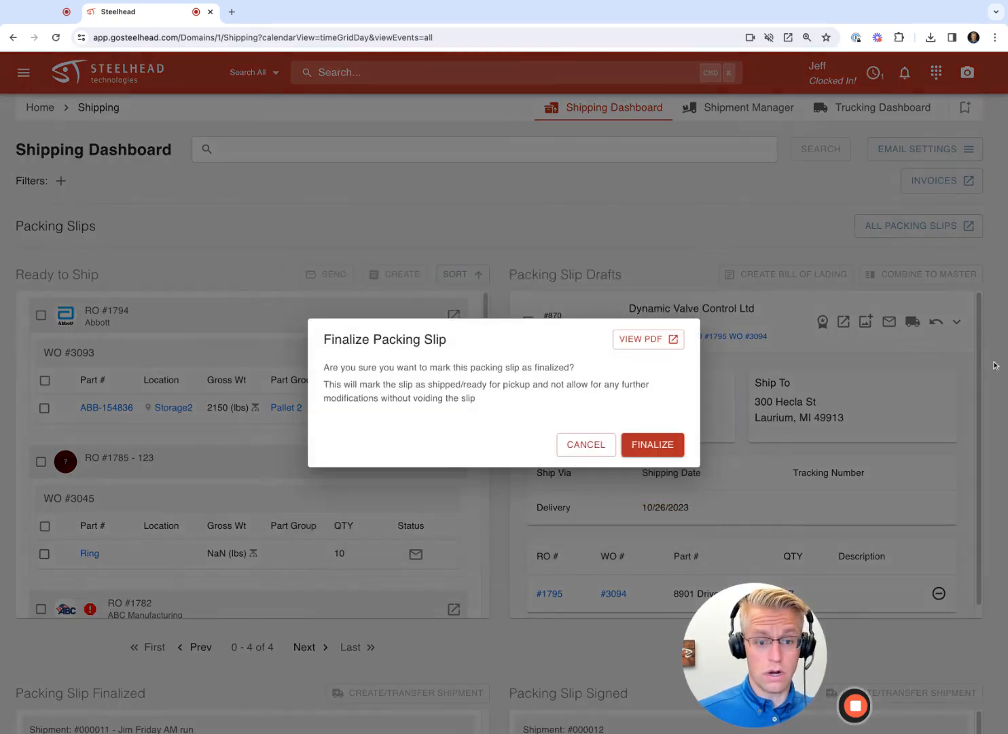
{"action": "left_click", "coordinate": [653, 444]}
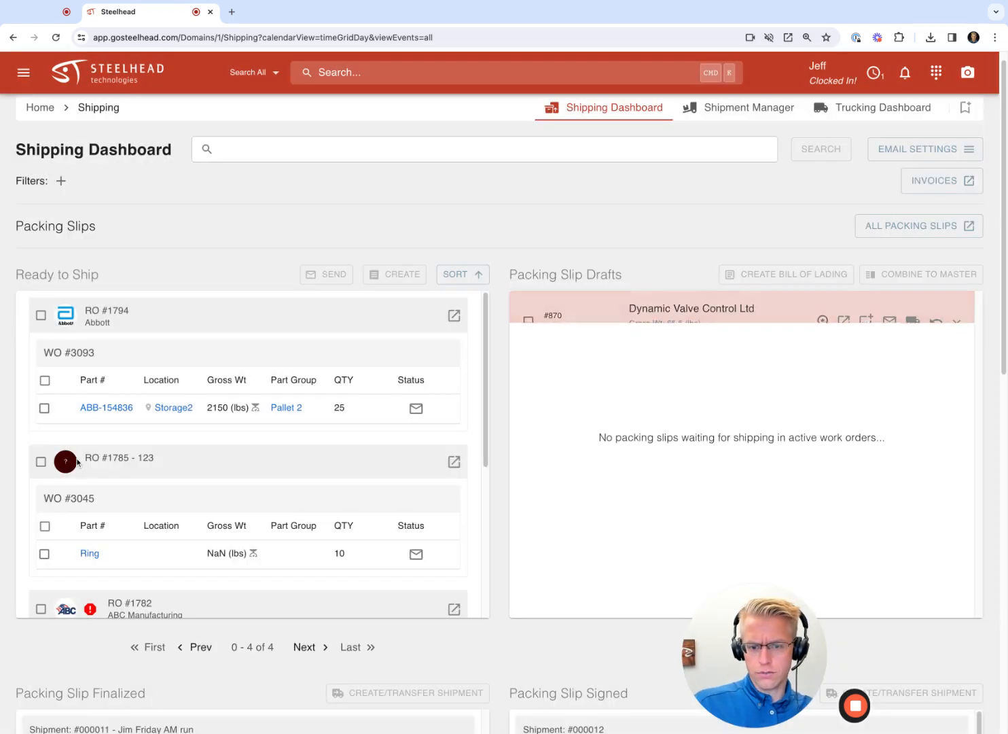
Step: Create a packing slip for Abbott's part ABB-154836 with the prefilled details and finalize it
{"action": "left_click", "coordinate": [46, 408]}
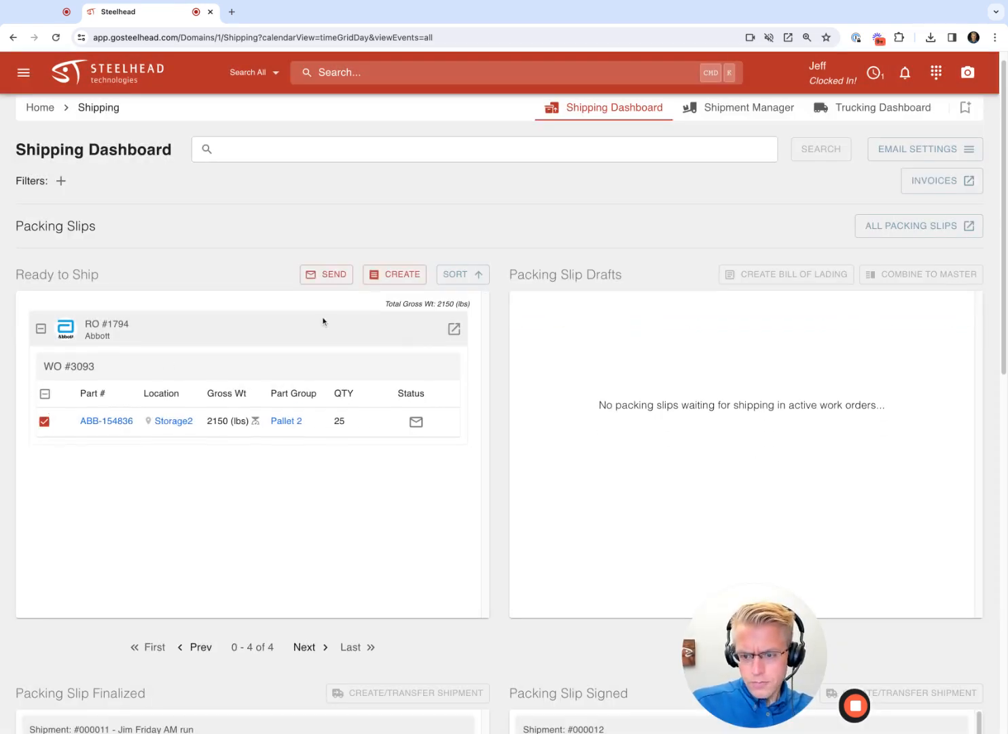
{"action": "left_click", "coordinate": [411, 278]}
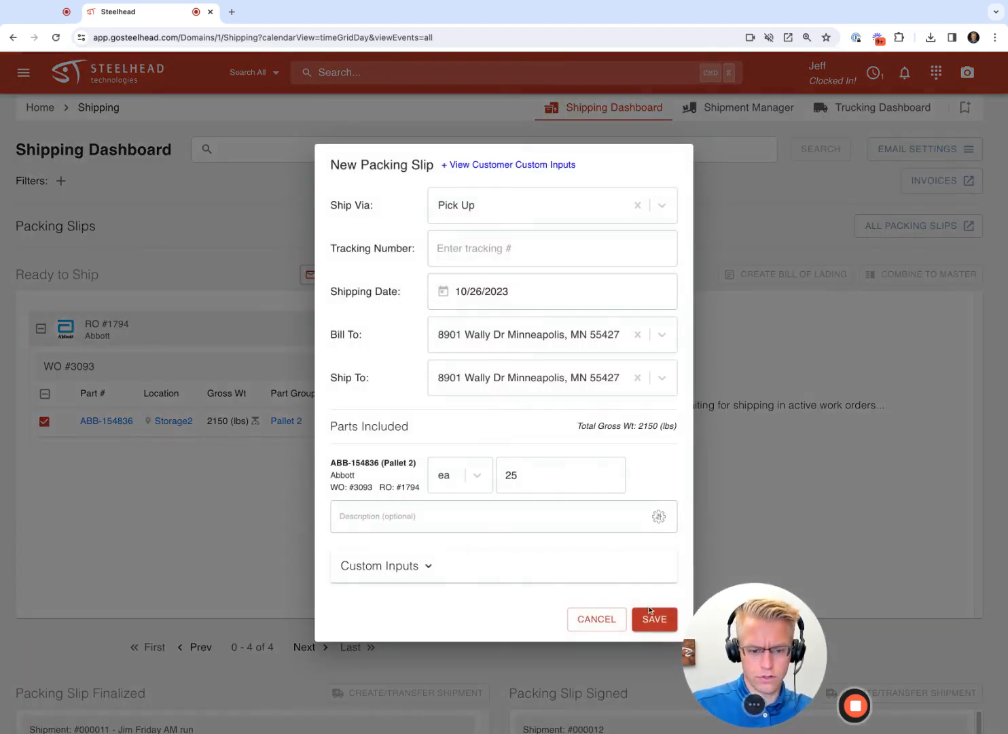
{"action": "left_click", "coordinate": [648, 610]}
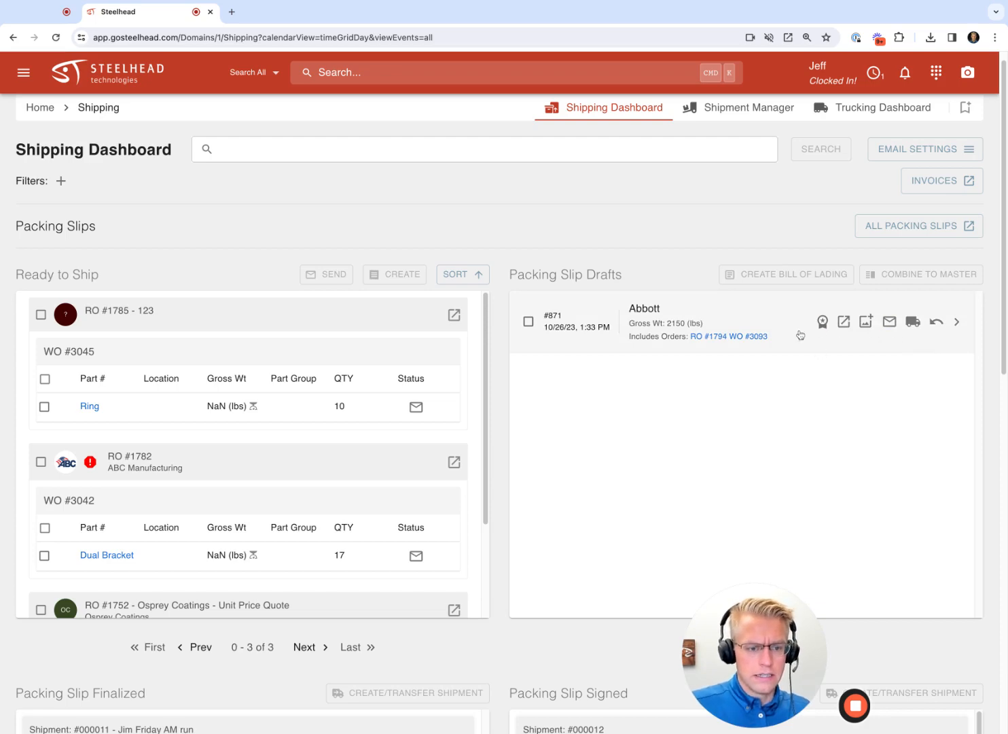
{"action": "left_click", "coordinate": [912, 322]}
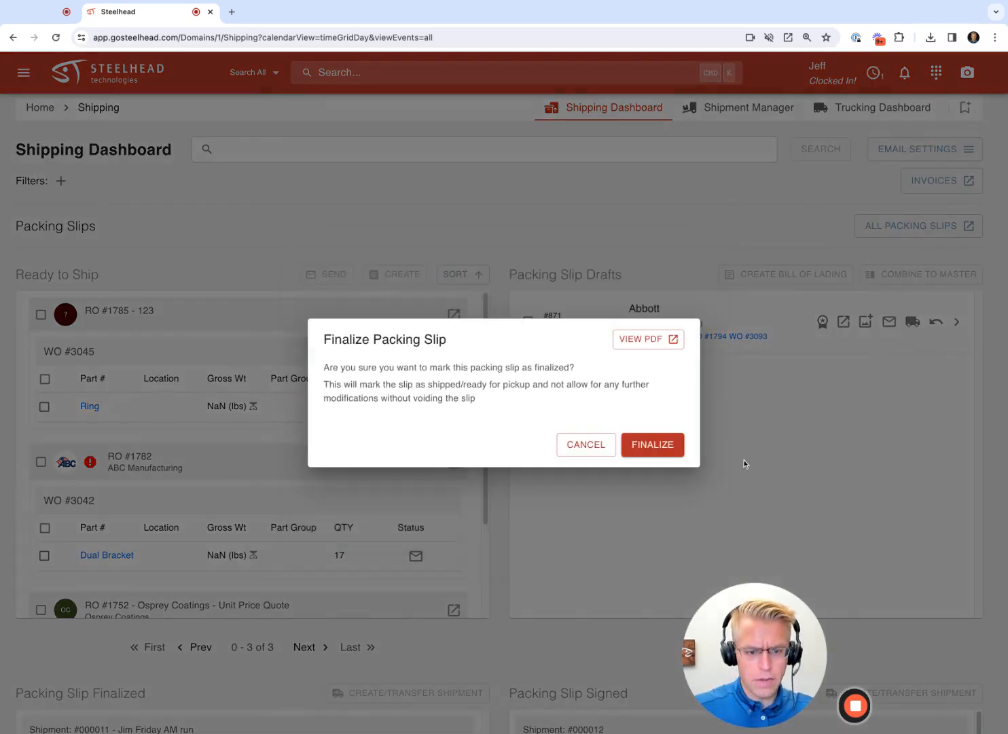
{"action": "left_click", "coordinate": [678, 445]}
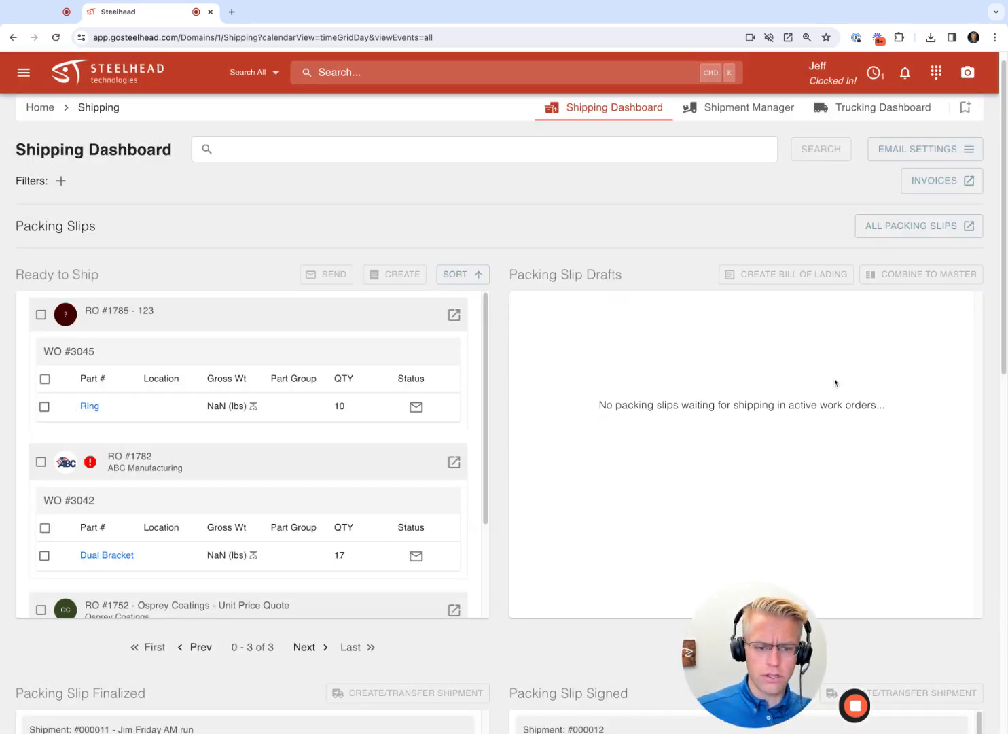
Step: Select the finalized Abbott and Dynamic Valve Control packing slips without shipments and start creating or transferring a shipment for them
{"action": "scroll", "coordinate": [509, 454], "scroll_direction": "down", "scroll_amount": 5}
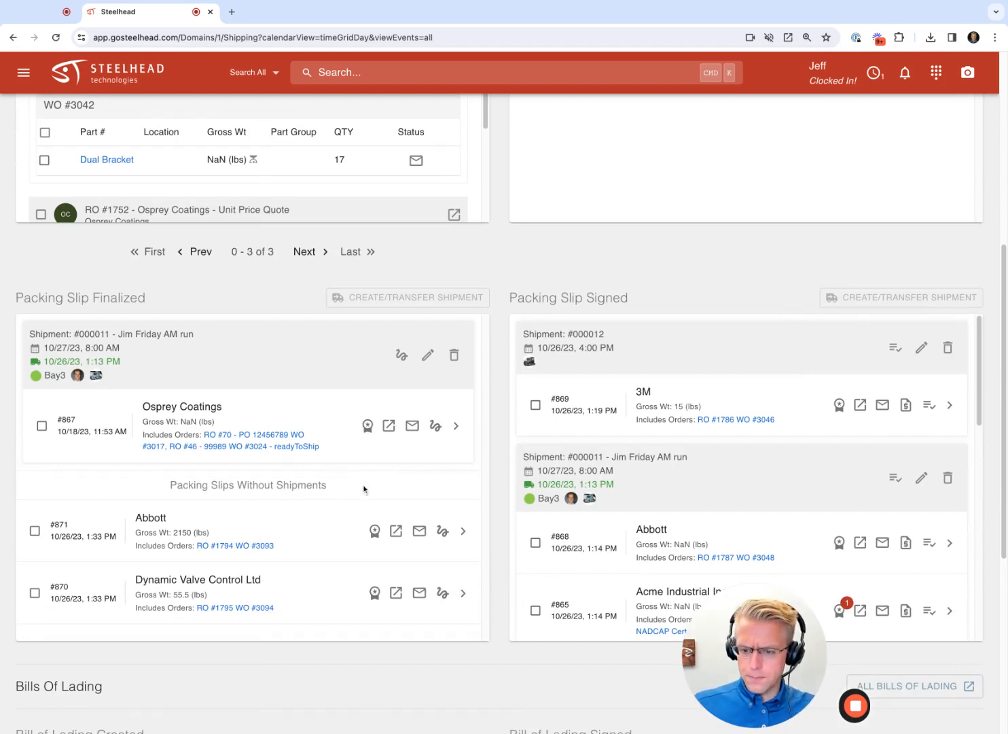
{"action": "scroll", "coordinate": [252, 492], "scroll_direction": "down", "scroll_amount": 2}
{"action": "scroll", "coordinate": [245, 402], "scroll_direction": "up", "scroll_amount": 1}
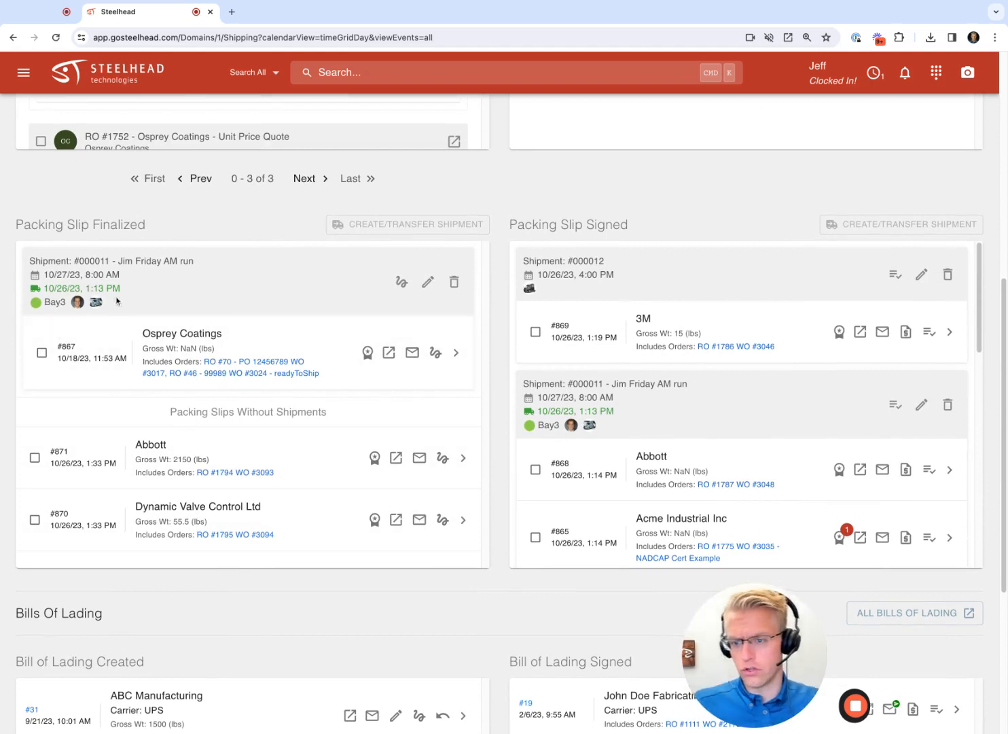
{"action": "left_click", "coordinate": [34, 457]}
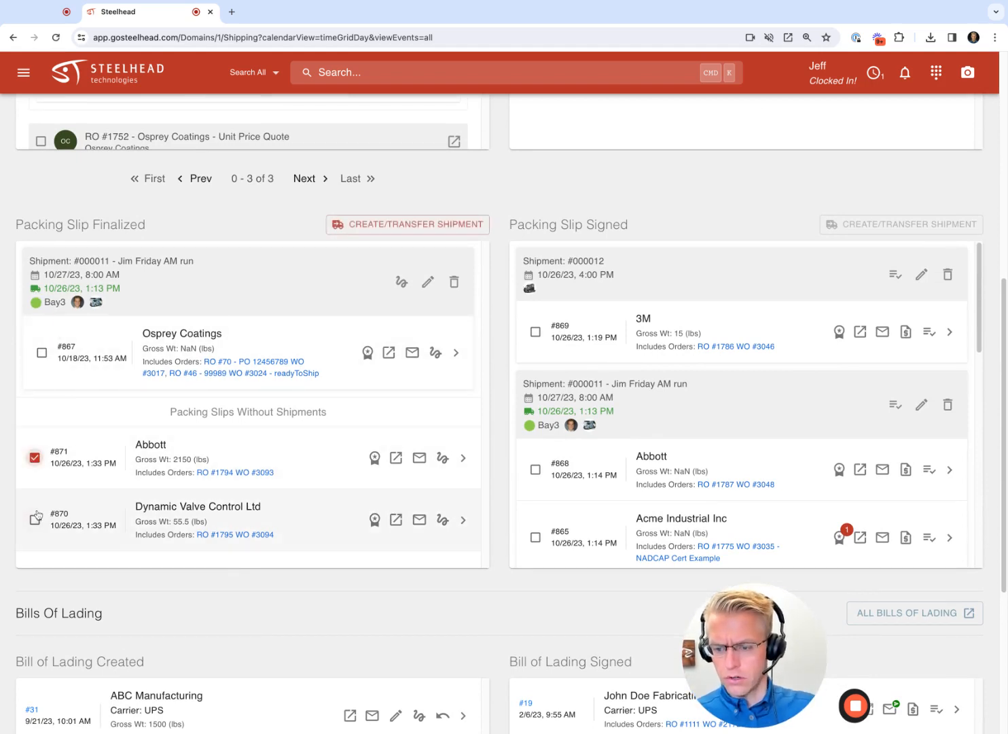
{"action": "left_click", "coordinate": [35, 519]}
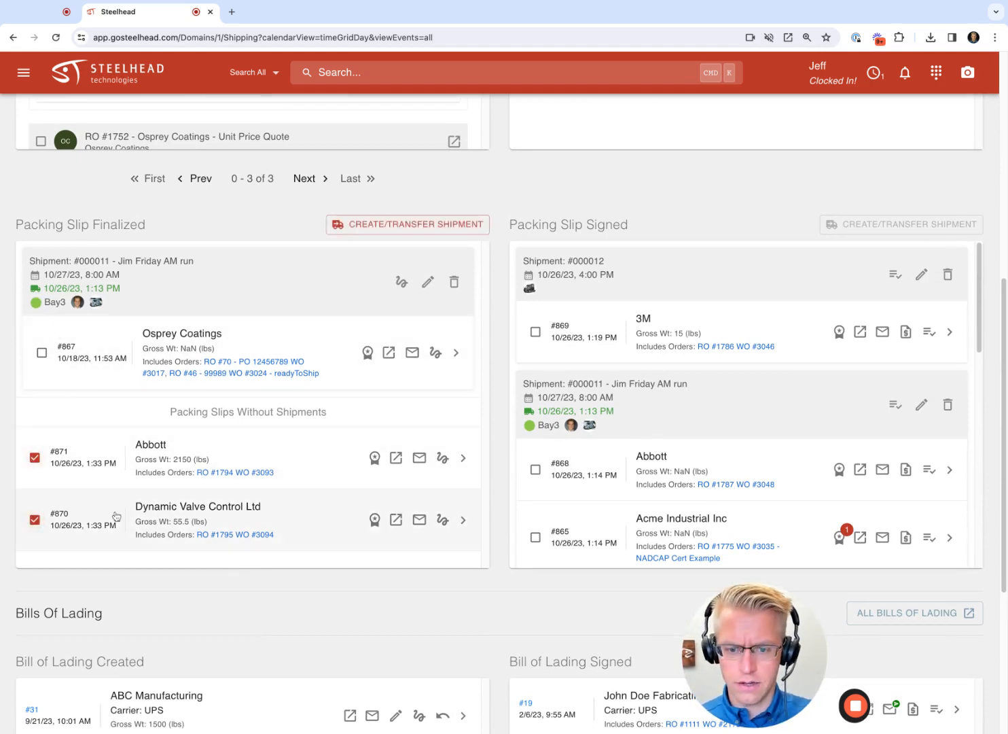
{"action": "left_click", "coordinate": [423, 222]}
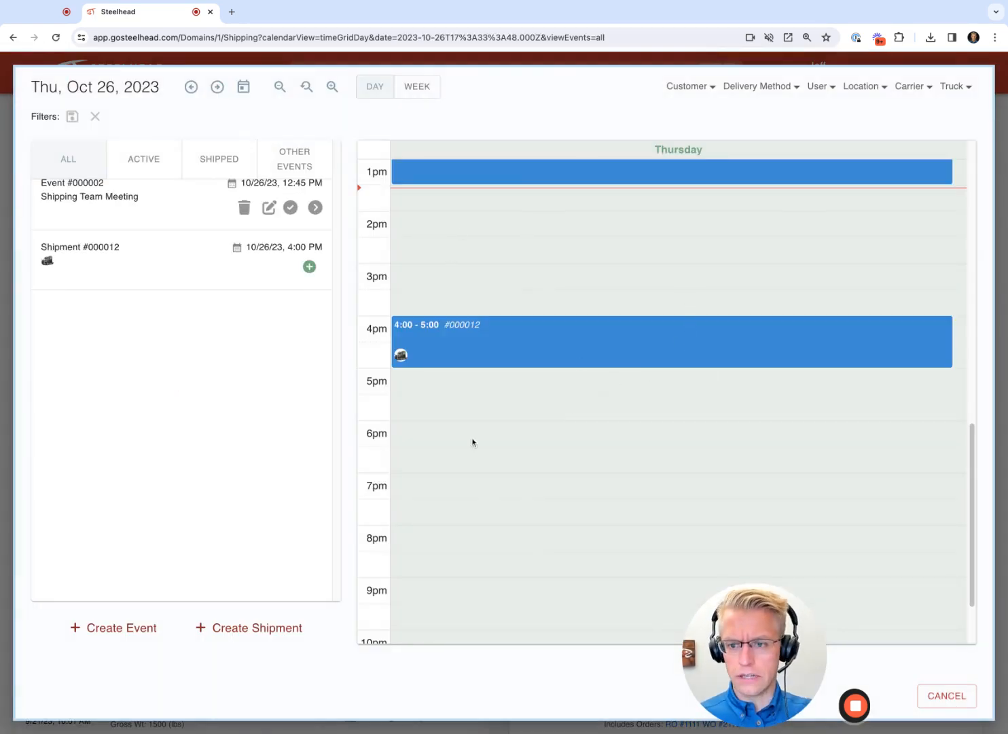
Step: Schedule a new shipment in the Thursday calendar at 4:00 PM on 10/26/23 with a 55-minute load time
{"action": "scroll", "coordinate": [646, 345], "scroll_direction": "up", "scroll_amount": 5}
{"action": "scroll", "coordinate": [643, 354], "scroll_direction": "down", "scroll_amount": 2}
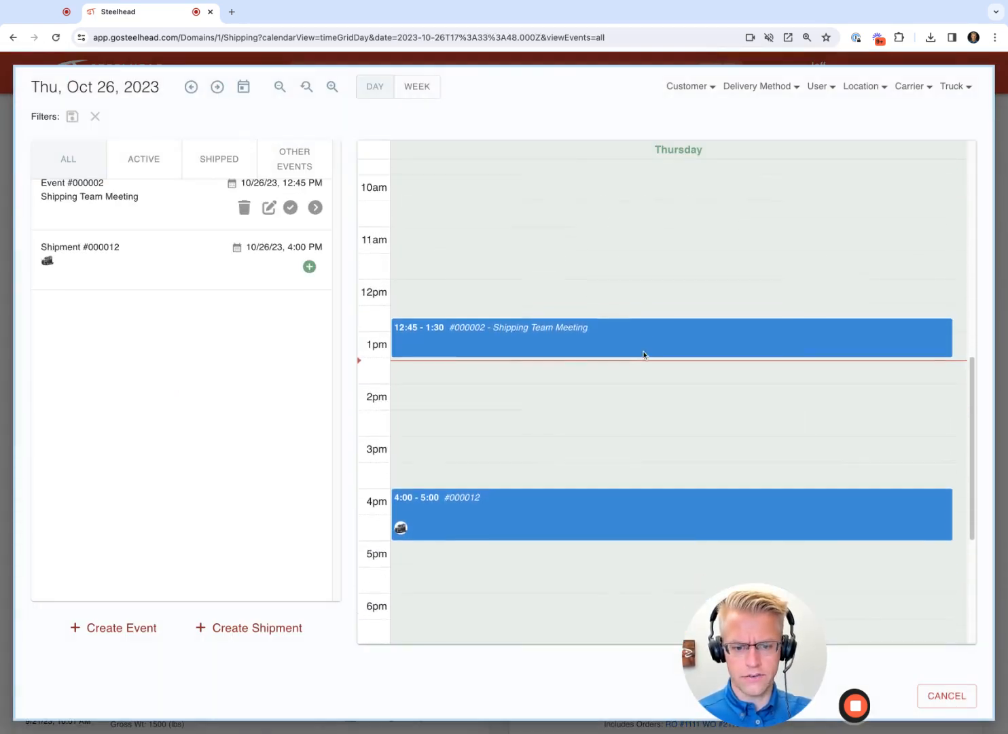
{"action": "scroll", "coordinate": [643, 354], "scroll_direction": "down", "scroll_amount": 1}
{"action": "scroll", "coordinate": [462, 516], "scroll_direction": "down", "scroll_amount": 1}
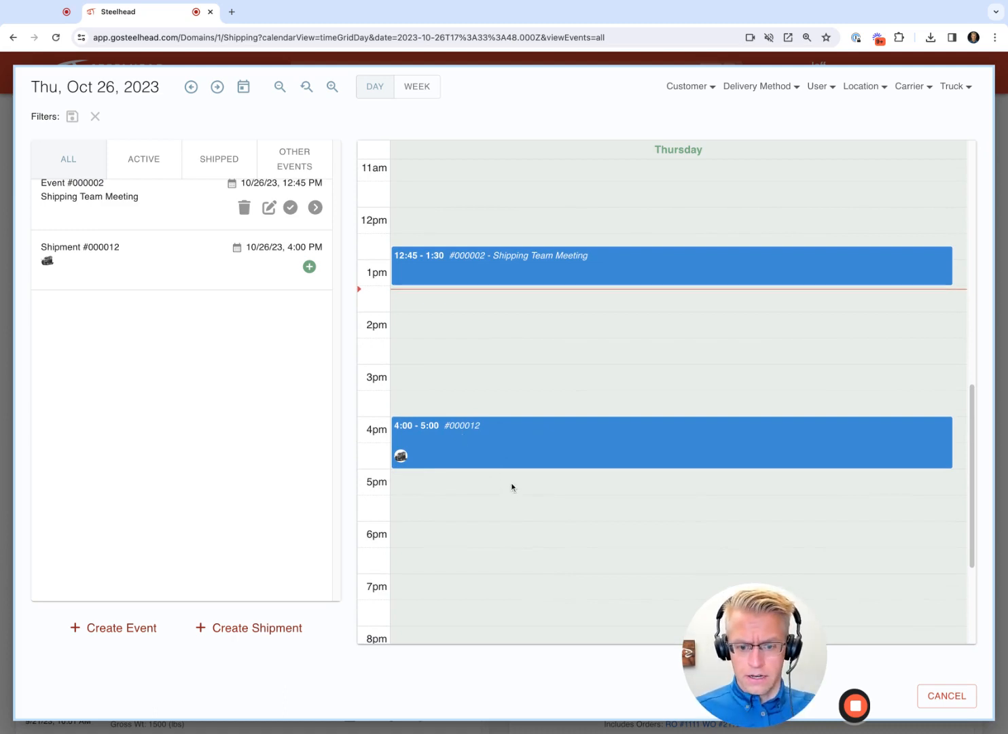
{"action": "left_click", "coordinate": [963, 422]}
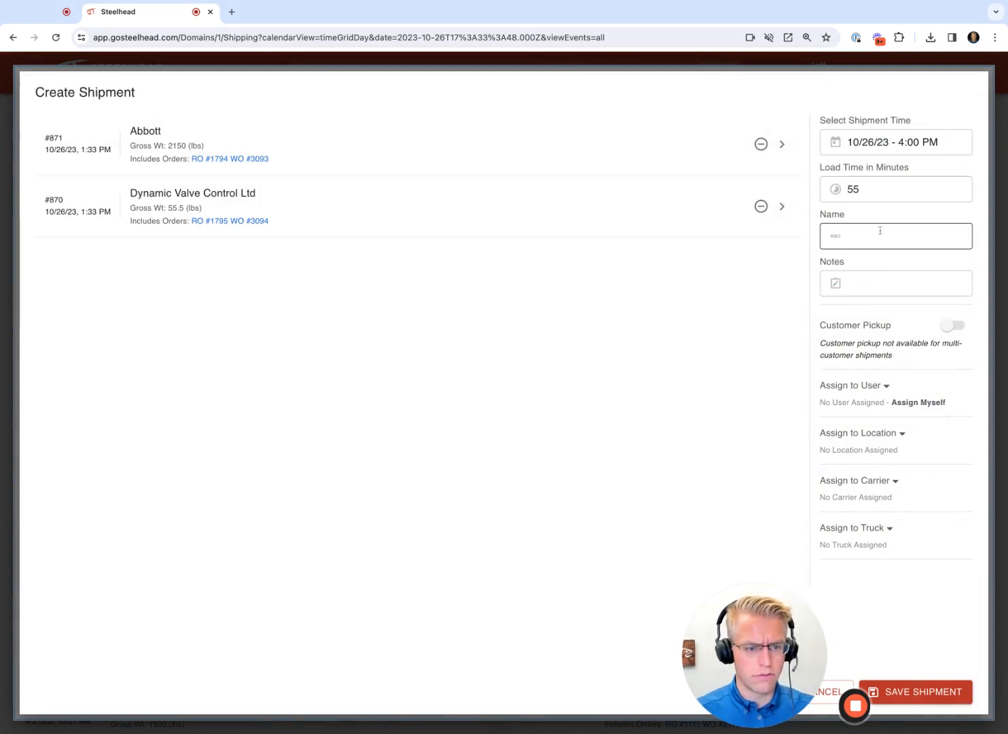
Step: Add the note "Put DYN in front of truck" to the shipment
{"action": "left_click", "coordinate": [895, 279]}
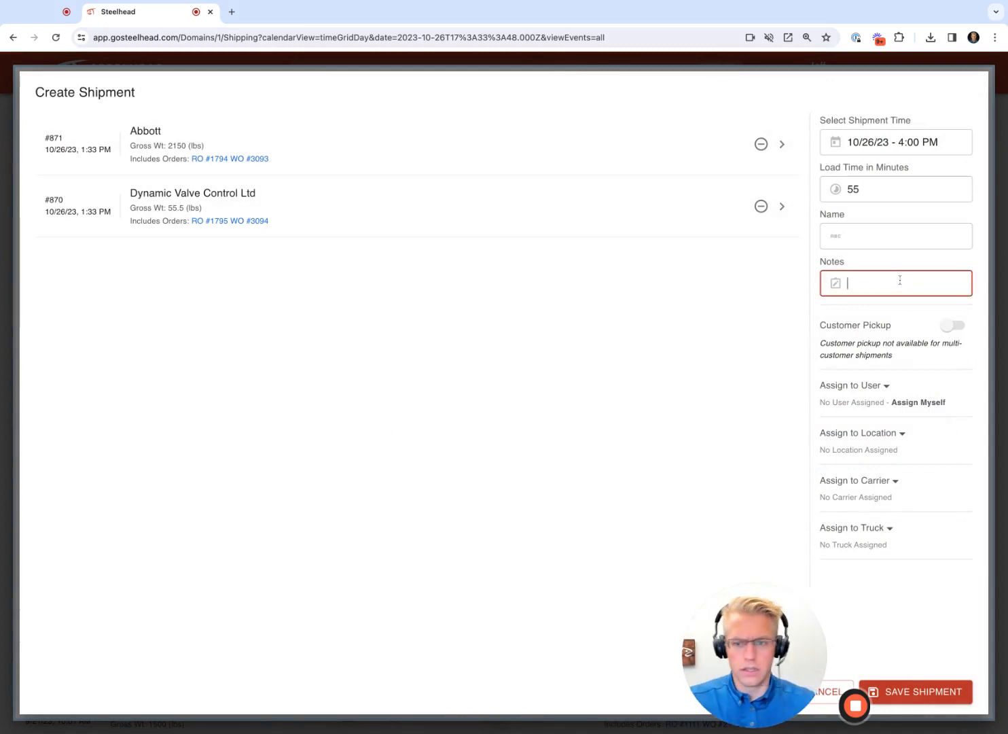
{"action": "type", "text": "Put "}
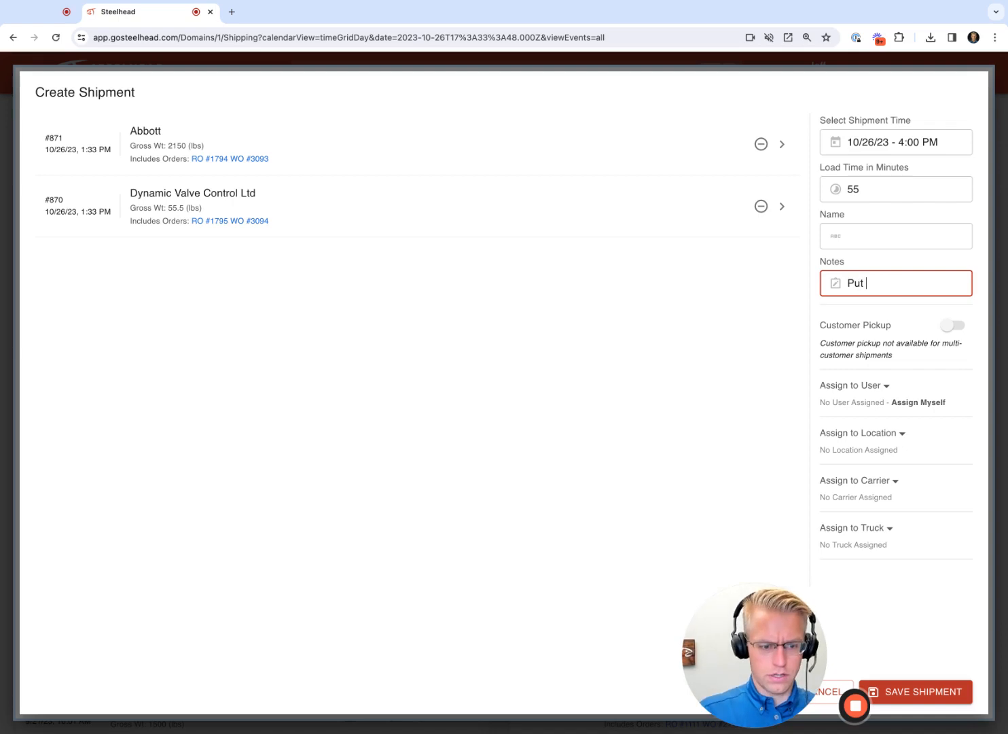
{"action": "type", "text": "DYN"}
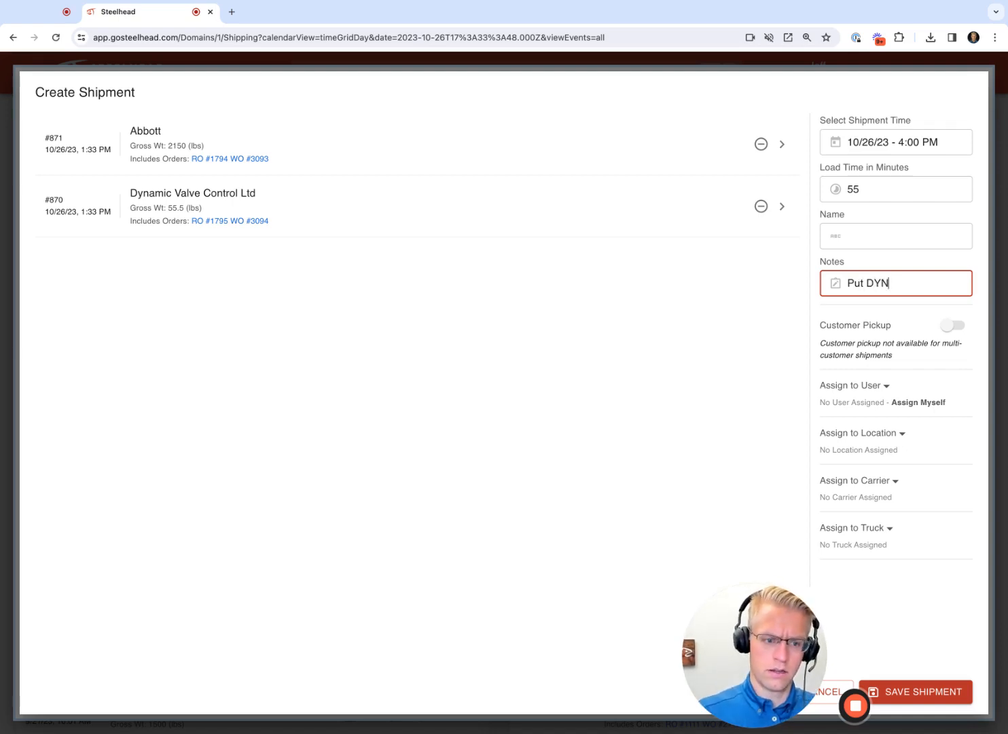
{"action": "type", "text": " in fron"}
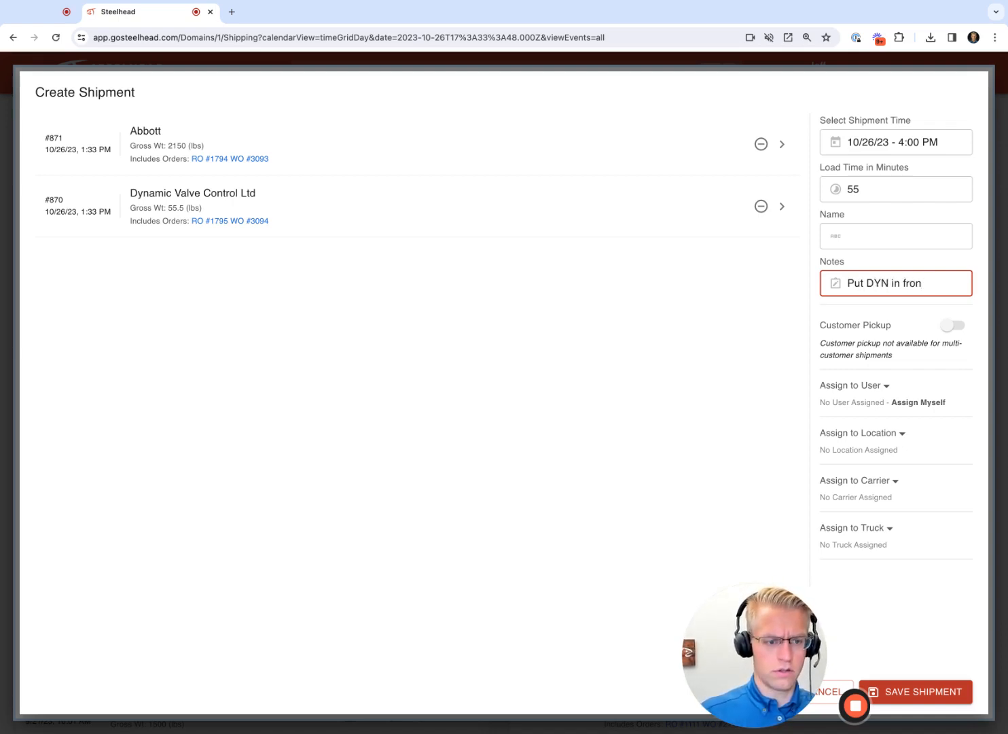
{"action": "type", "text": " t of truck"}
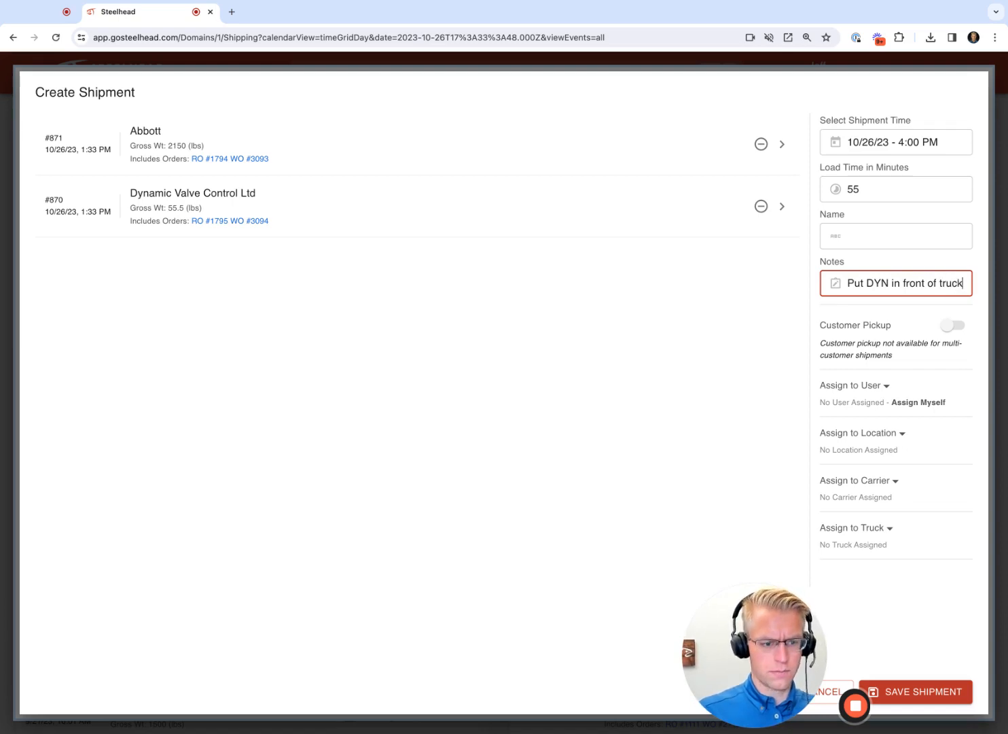
Step: Assign the shipment to the first listed user and to the Bay5 shipping location
{"action": "left_click", "coordinate": [888, 386]}
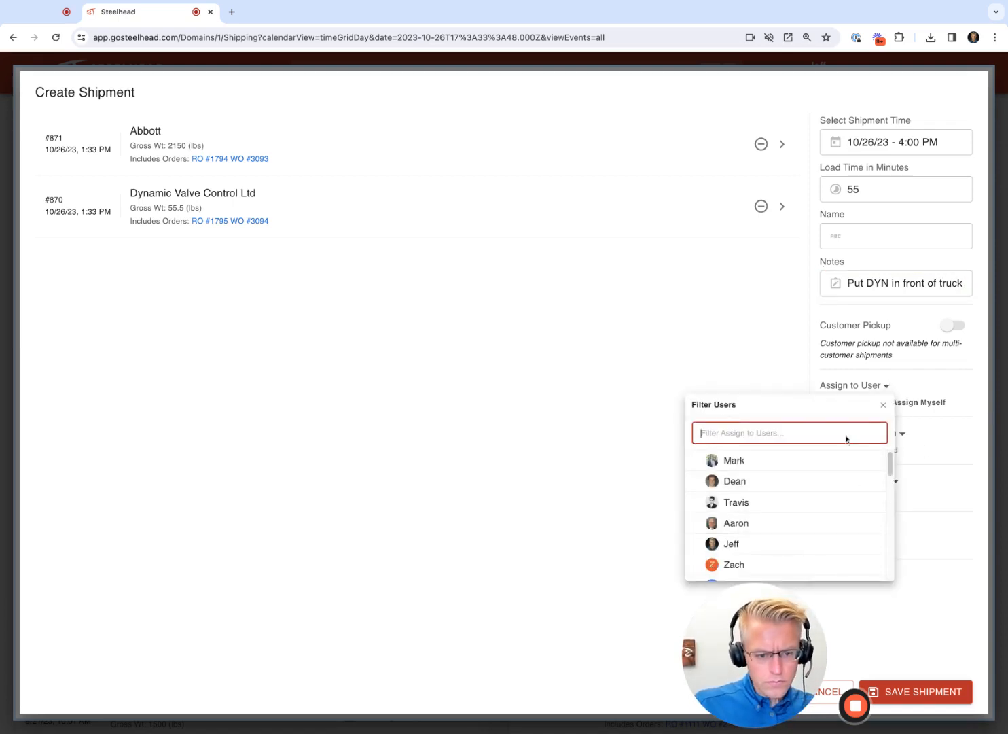
{"action": "left_click", "coordinate": [796, 465]}
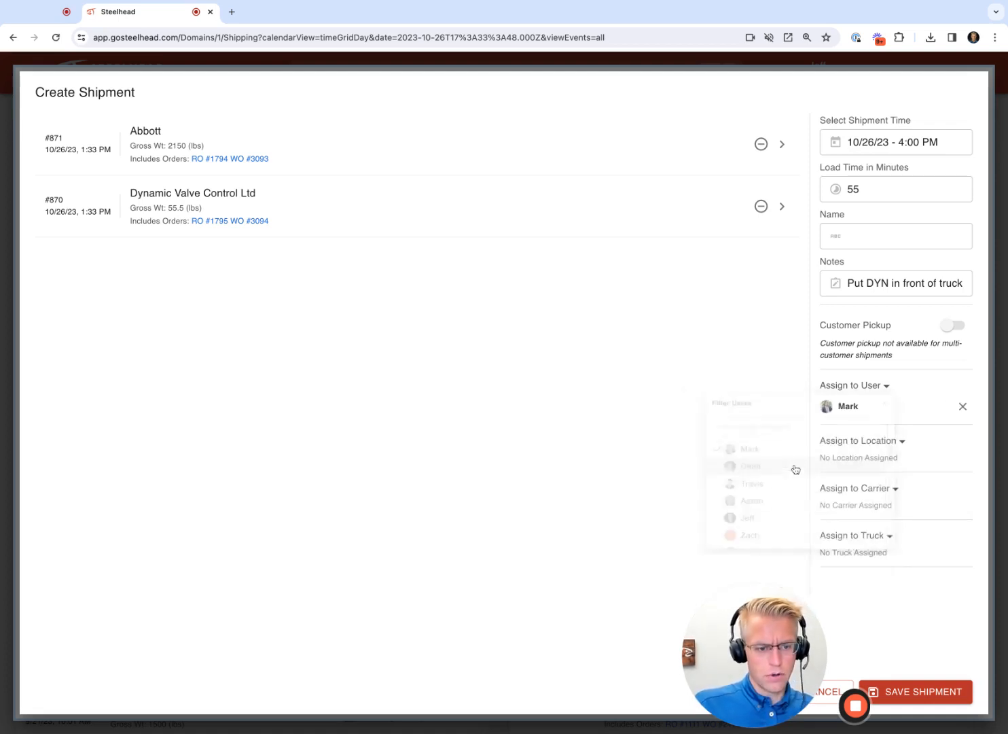
{"action": "left_click", "coordinate": [894, 442]}
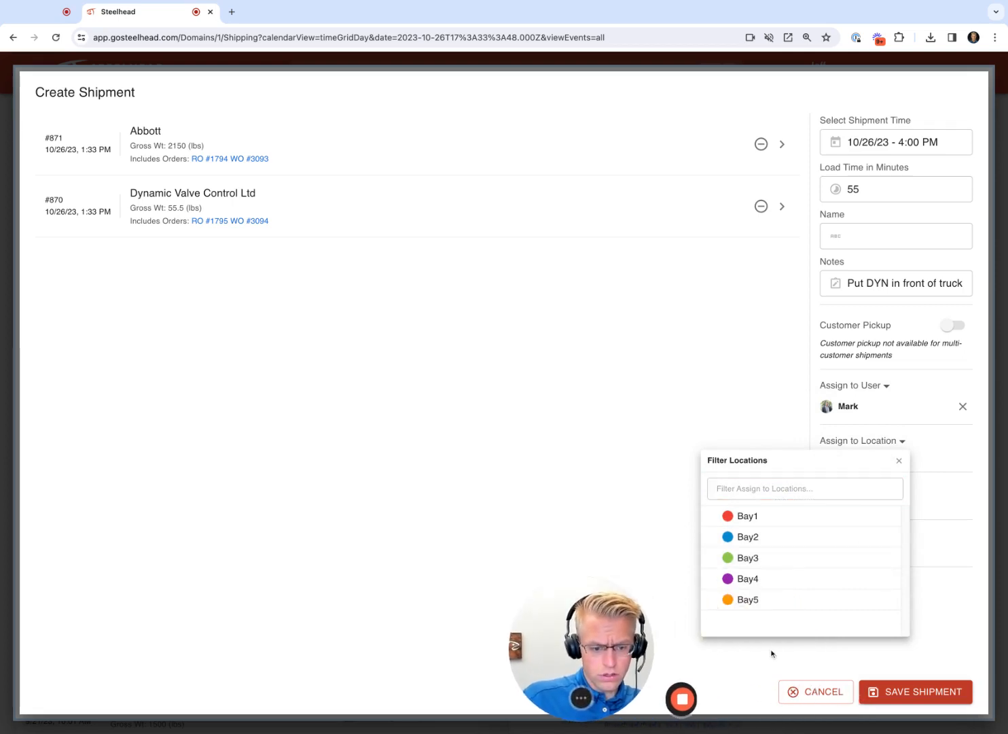
{"action": "left_click", "coordinate": [822, 601]}
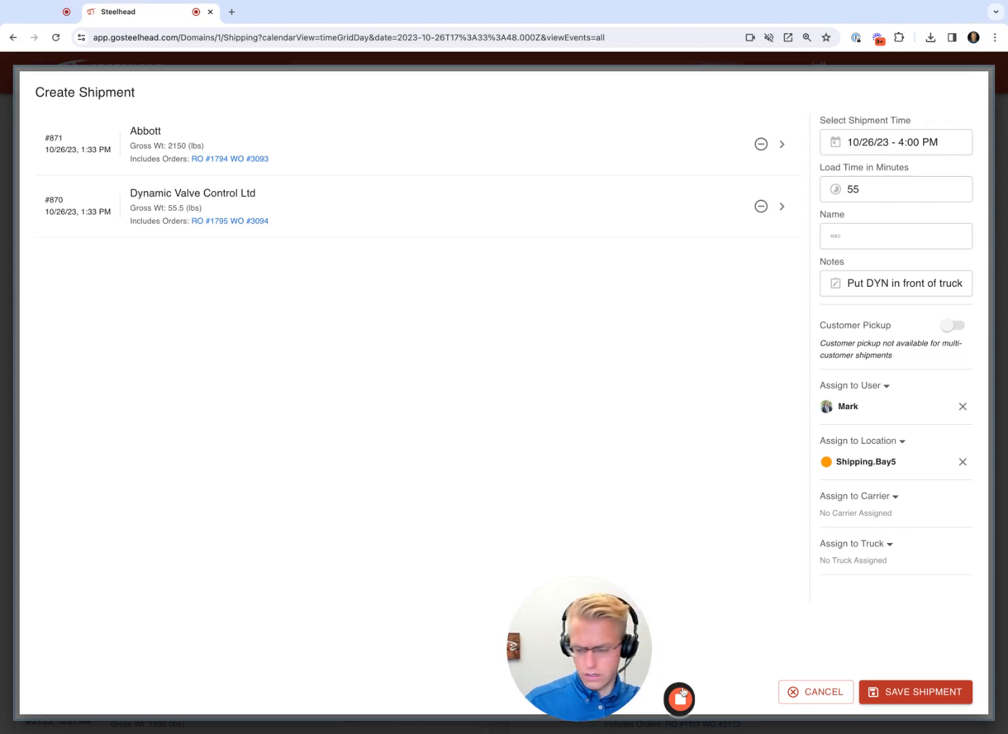
Step: Assign the Volvo Class III truck to the shipment and save the shipment
{"action": "mouse_move", "coordinate": [684, 687]}
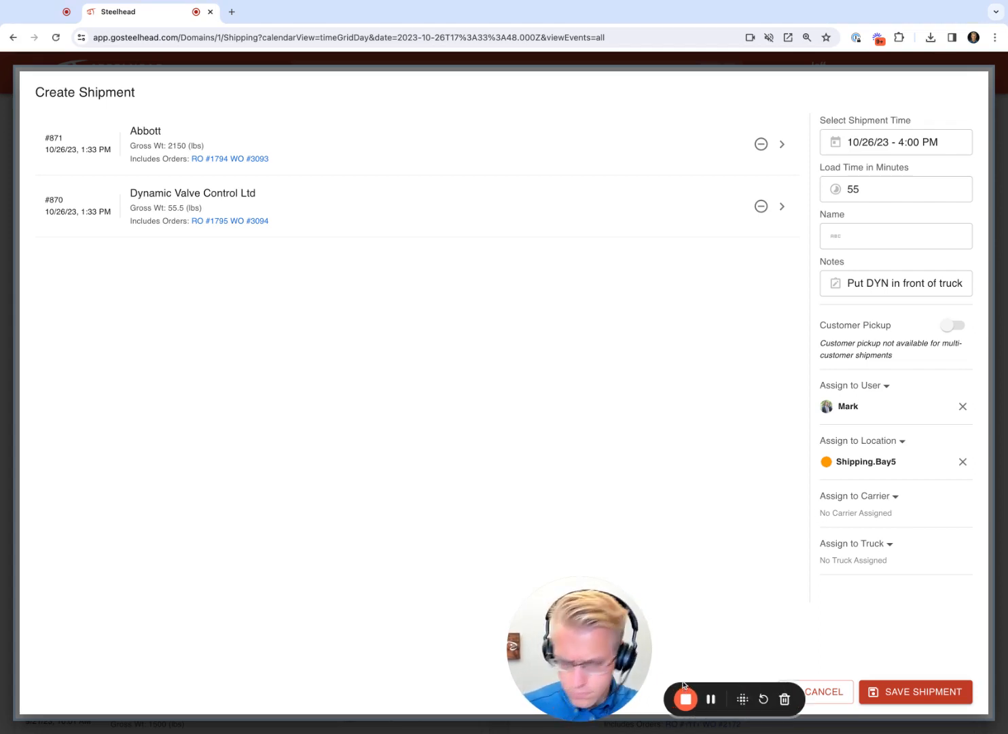
{"action": "left_click", "coordinate": [889, 544]}
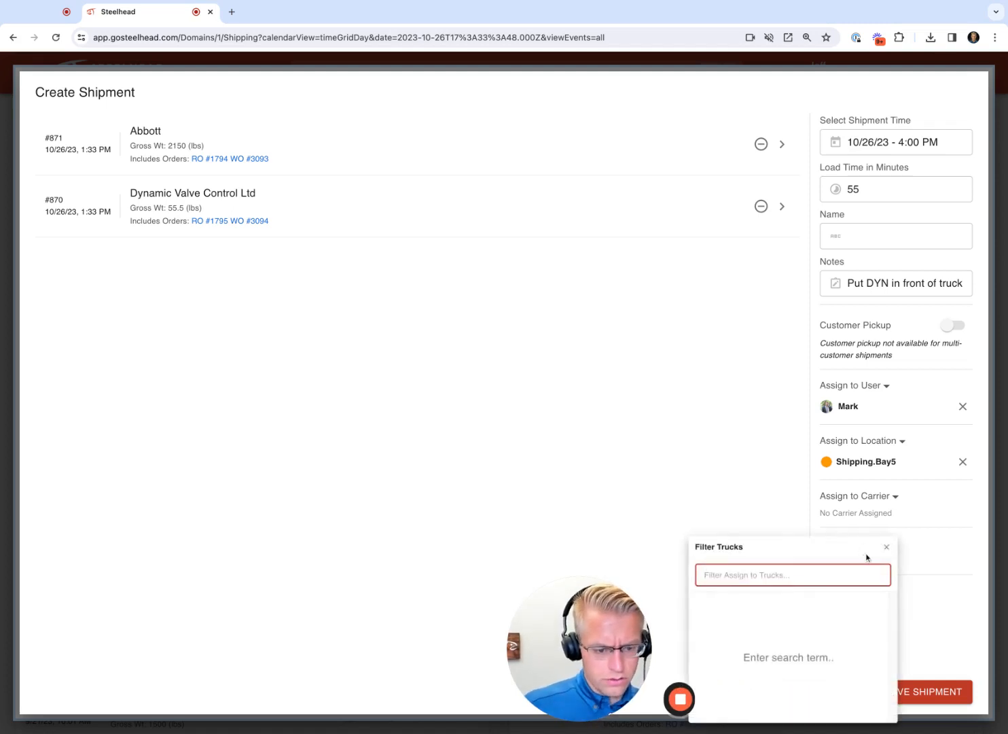
{"action": "left_click", "coordinate": [837, 623]}
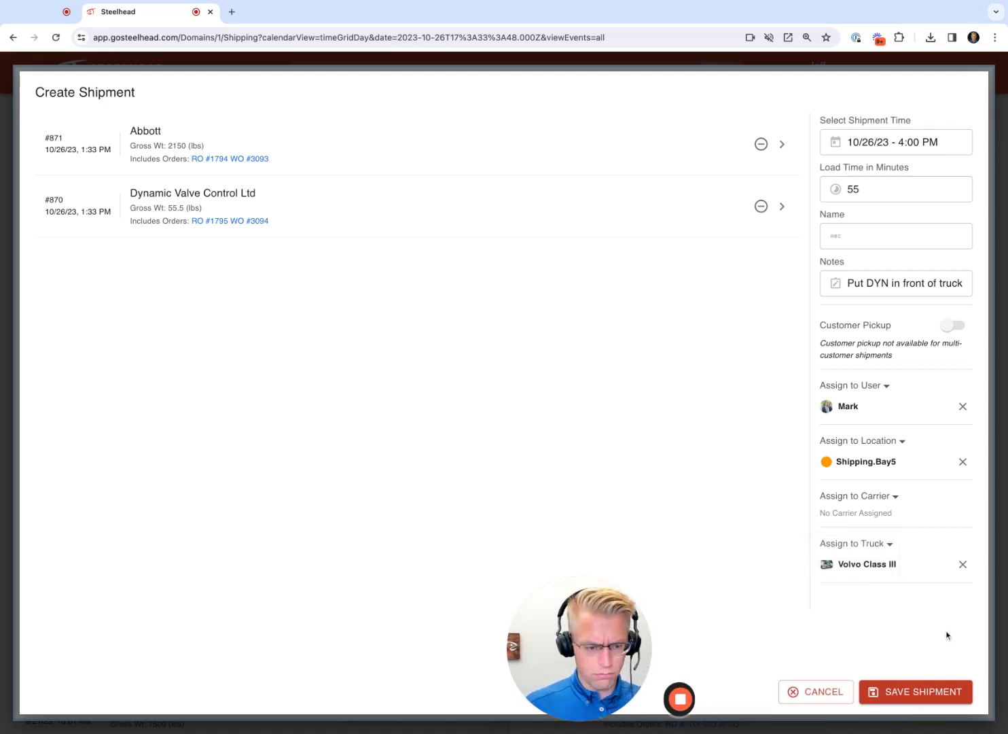
{"action": "left_click", "coordinate": [947, 691]}
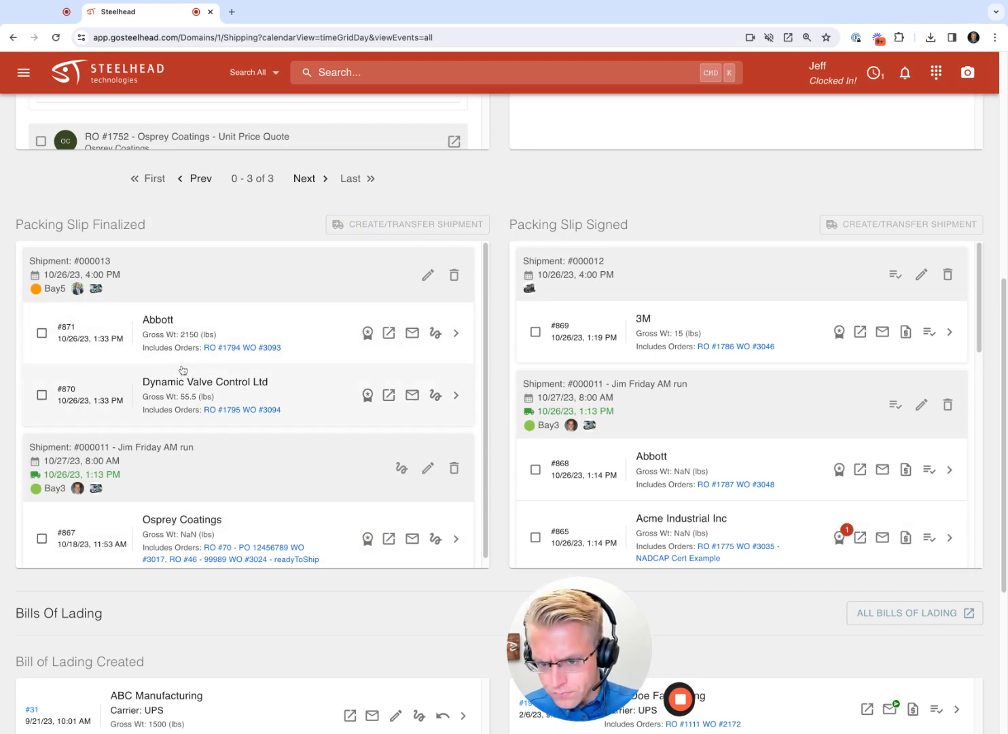
Step: Review the finalized packing slips grouped by shipment and examine the scheduled shipments in the Shipment Manager's week calendar
{"action": "scroll", "coordinate": [183, 370], "scroll_direction": "down", "scroll_amount": 1}
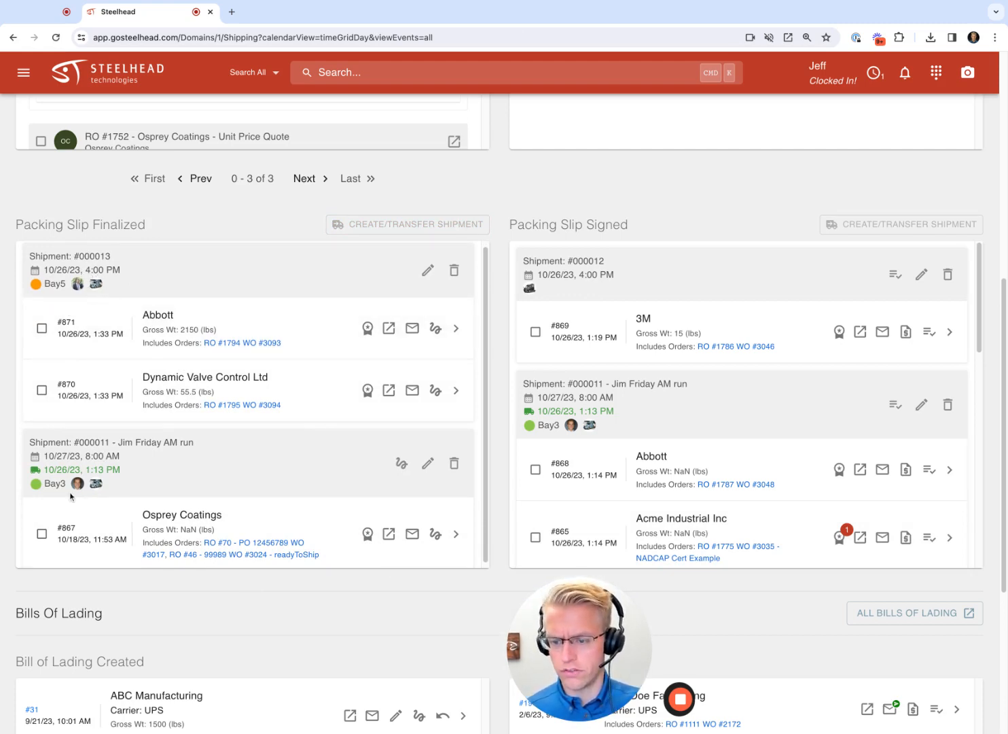
{"action": "scroll", "coordinate": [71, 496], "scroll_direction": "down", "scroll_amount": 1}
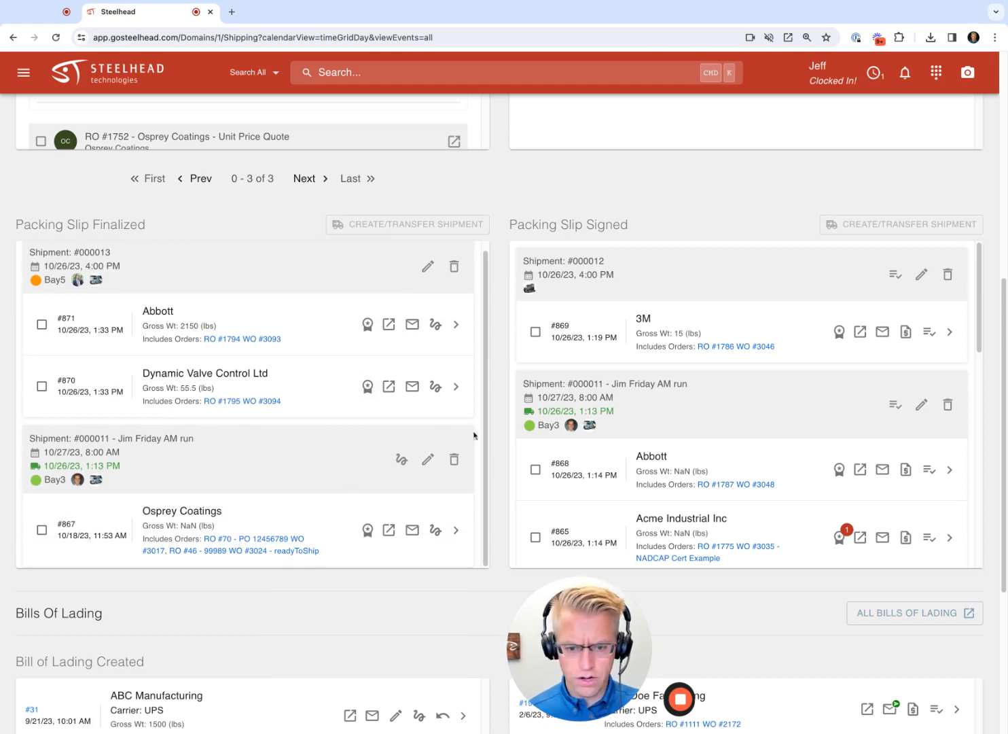
{"action": "scroll", "coordinate": [497, 422], "scroll_direction": "up", "scroll_amount": 7}
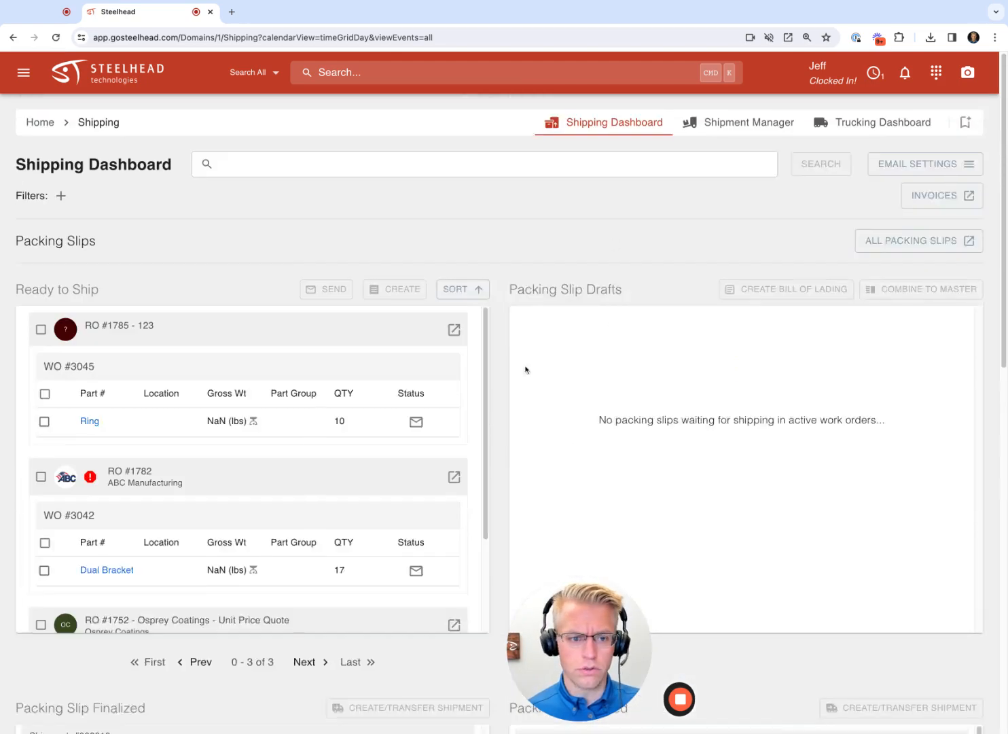
{"action": "left_click", "coordinate": [745, 122]}
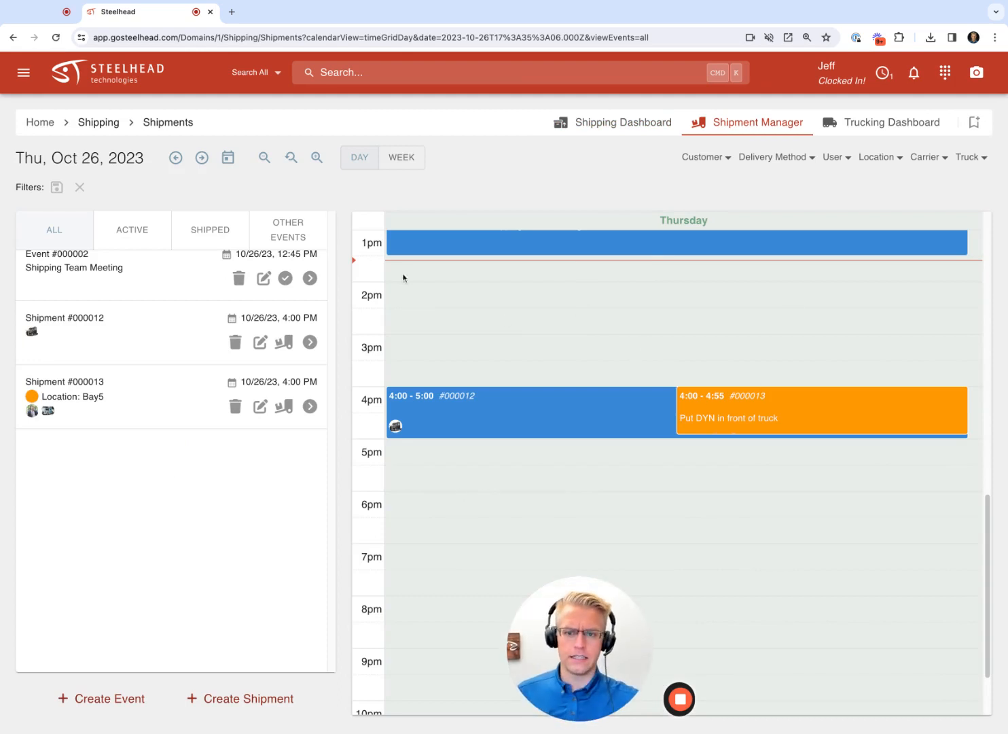
{"action": "left_click", "coordinate": [407, 159]}
{"action": "scroll", "coordinate": [707, 452], "scroll_direction": "up", "scroll_amount": 7}
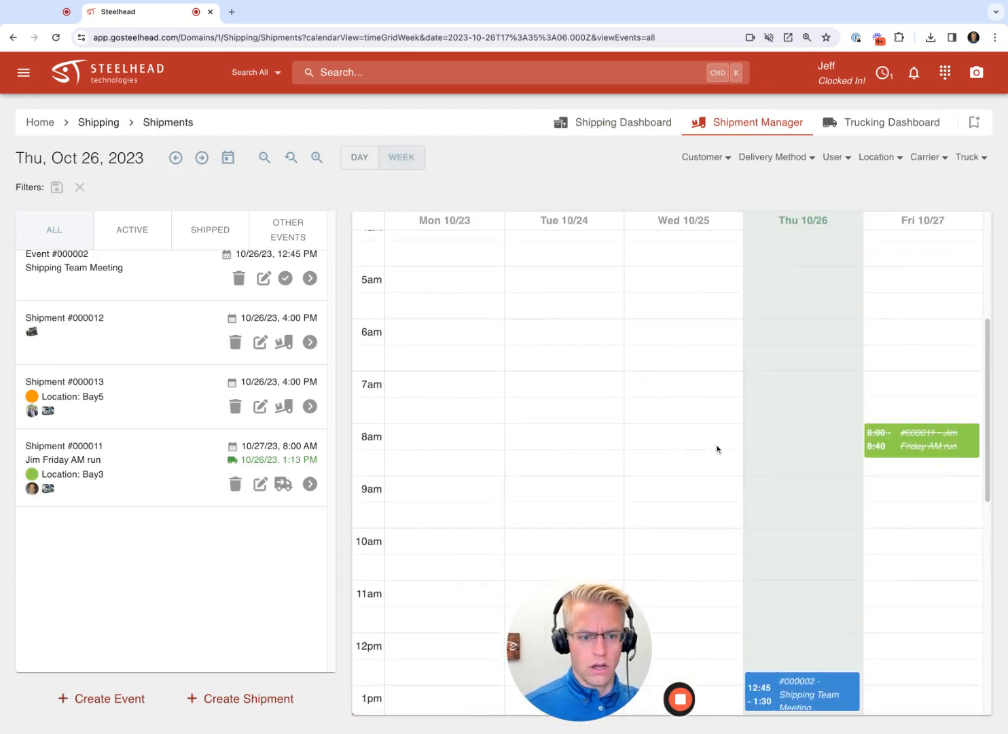
{"action": "scroll", "coordinate": [715, 450], "scroll_direction": "down", "scroll_amount": 2}
{"action": "scroll", "coordinate": [715, 450], "scroll_direction": "down", "scroll_amount": 2}
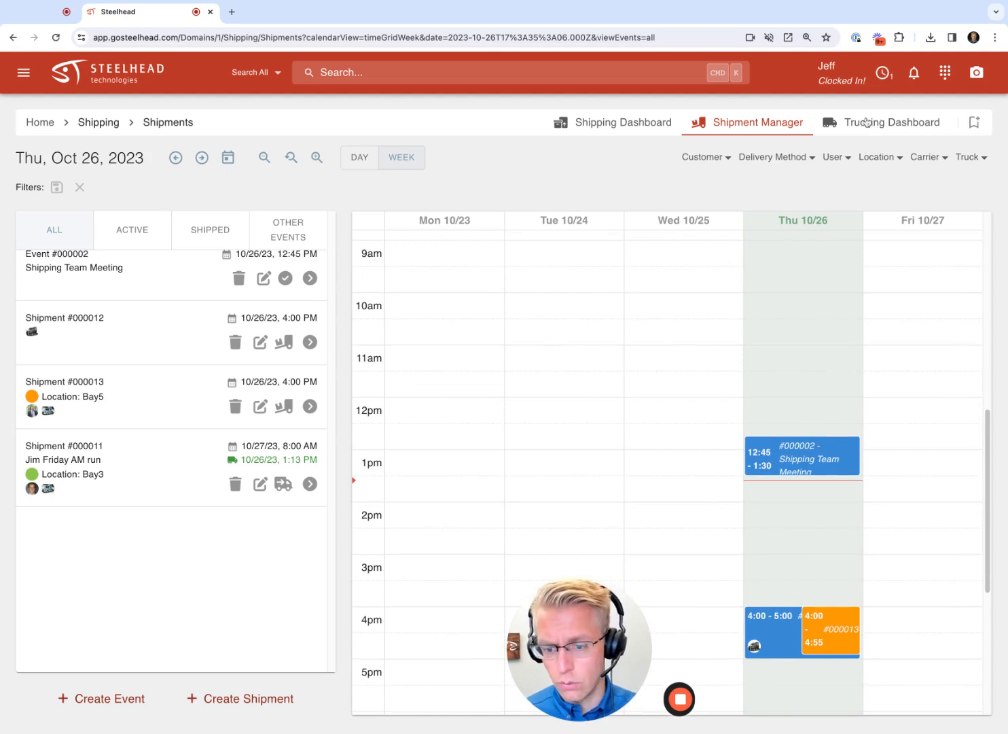
Step: View the Trucking Dashboard filtered to the Volvo Class III truck and clear the filter
{"action": "left_click", "coordinate": [889, 129]}
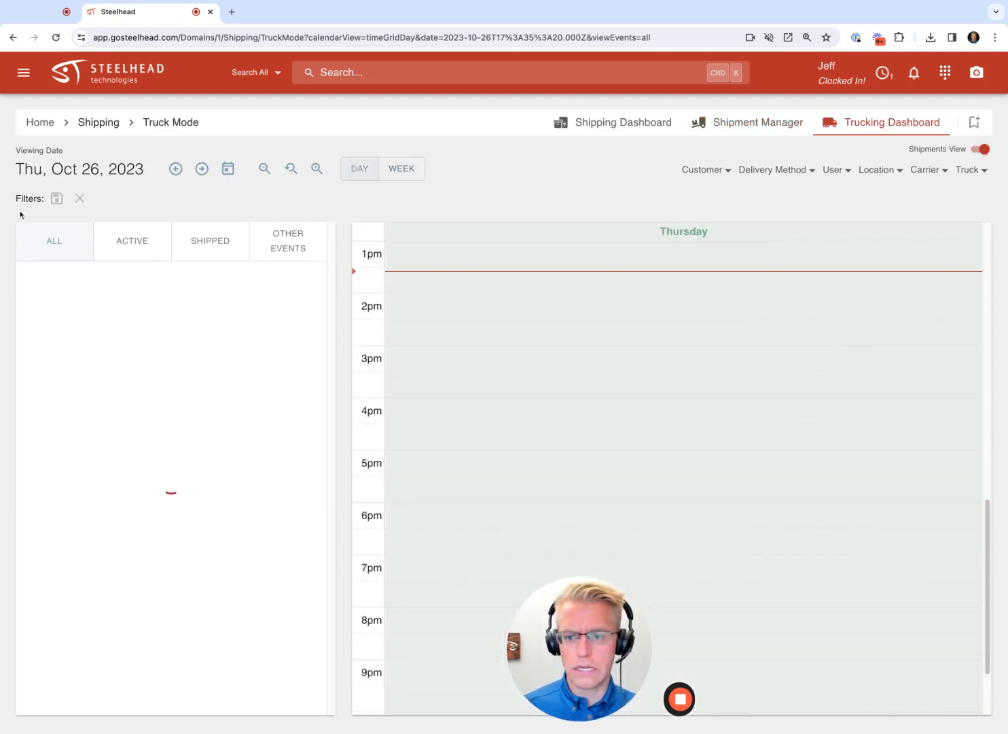
{"action": "left_click", "coordinate": [972, 171]}
{"action": "left_click", "coordinate": [902, 265]}
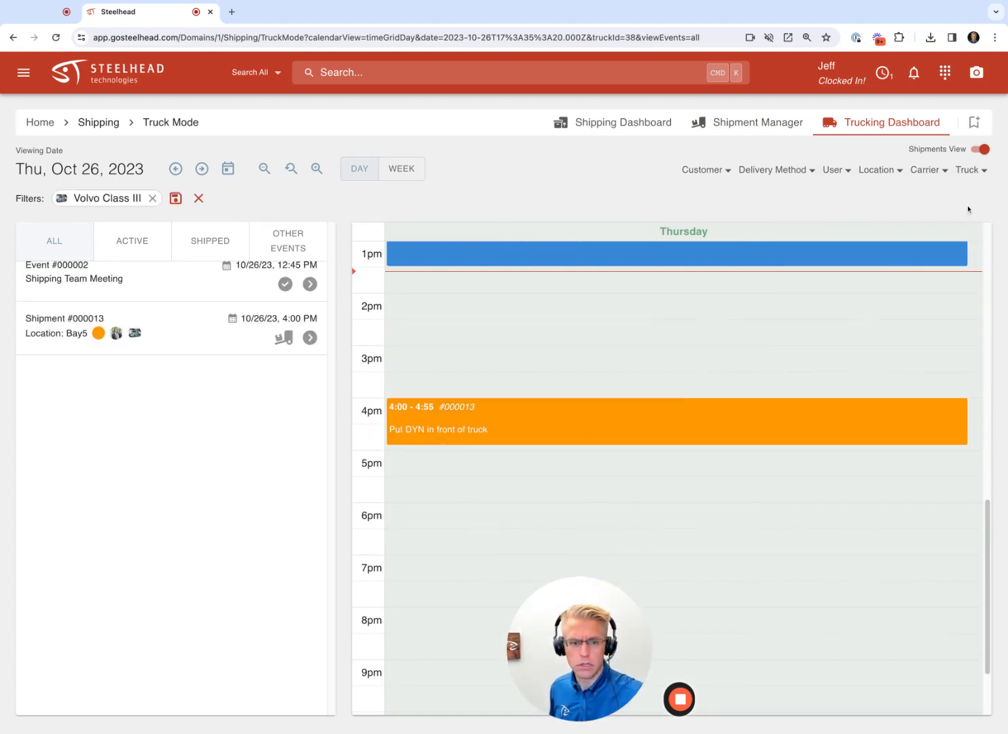
{"action": "left_click", "coordinate": [972, 170]}
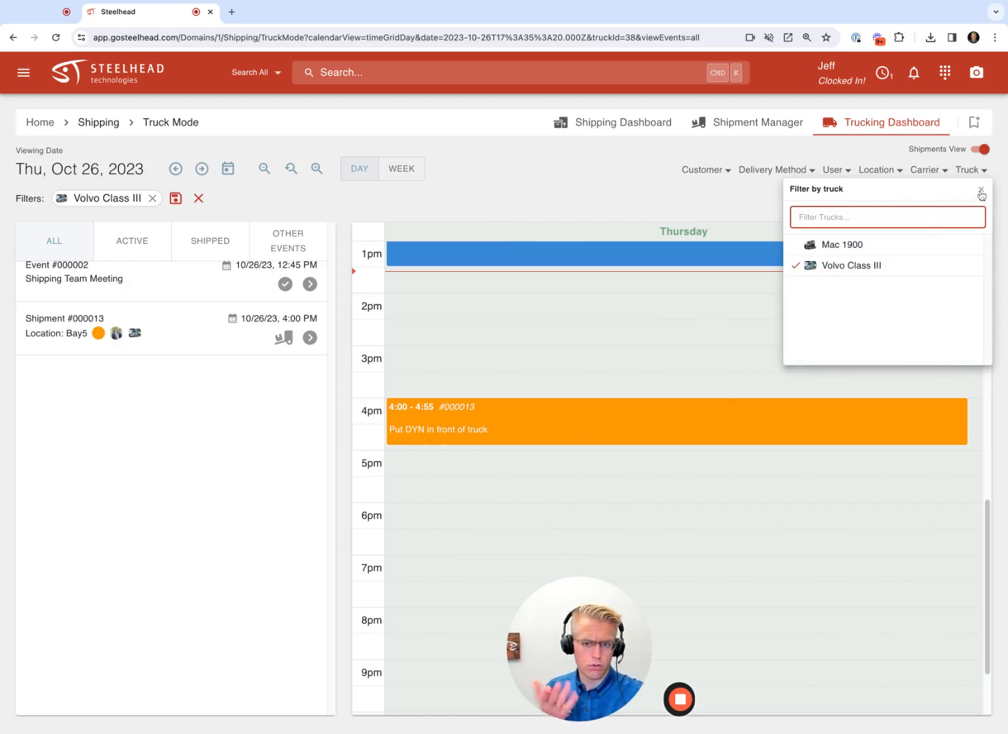
{"action": "left_click", "coordinate": [981, 191]}
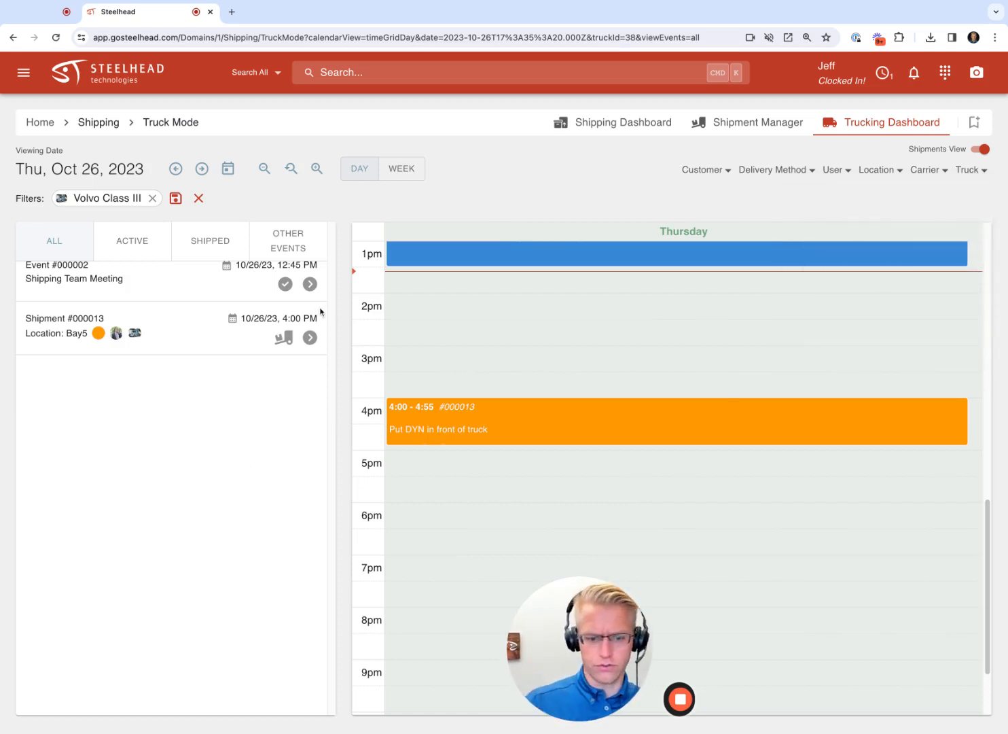
{"action": "left_click", "coordinate": [198, 199]}
Step: Sign the finalized Osprey Coatings packing slip from the Shipping Dashboard with a drawn signature and the signer's name
{"action": "left_click", "coordinate": [98, 124]}
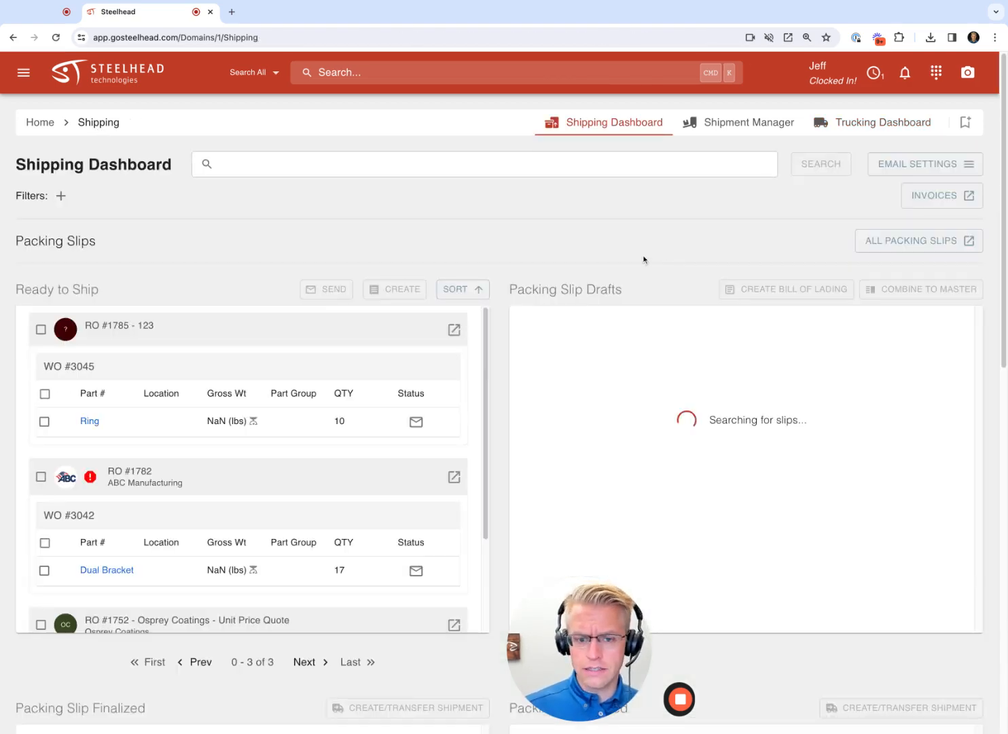
{"action": "scroll", "coordinate": [514, 270], "scroll_direction": "down", "scroll_amount": 10}
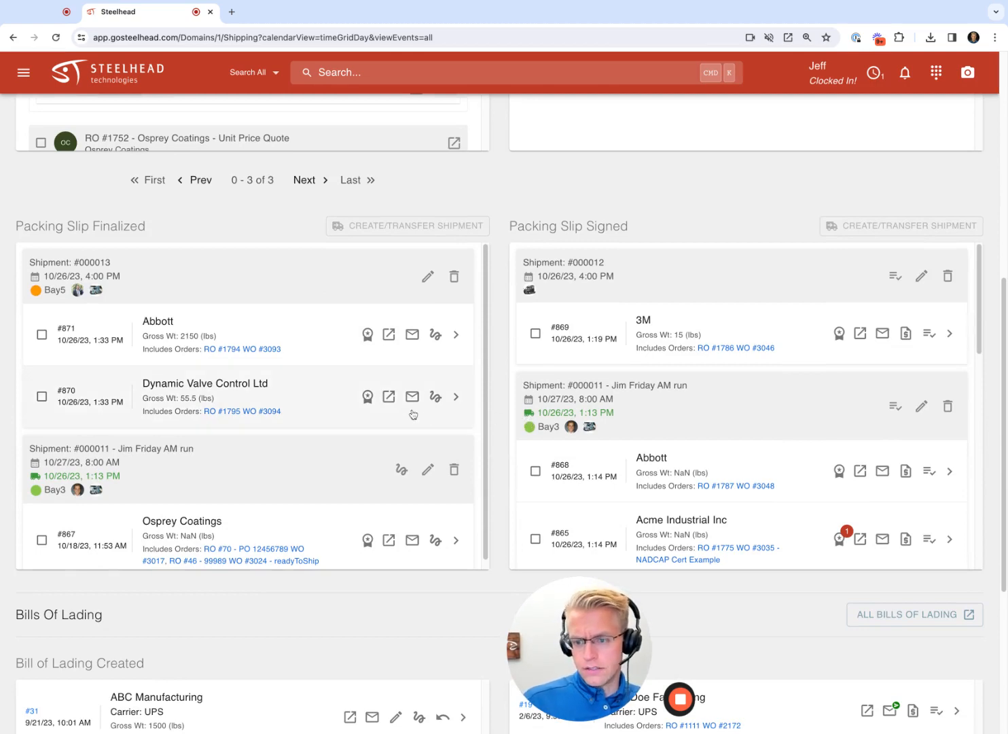
{"action": "scroll", "coordinate": [421, 421], "scroll_direction": "down", "scroll_amount": 5}
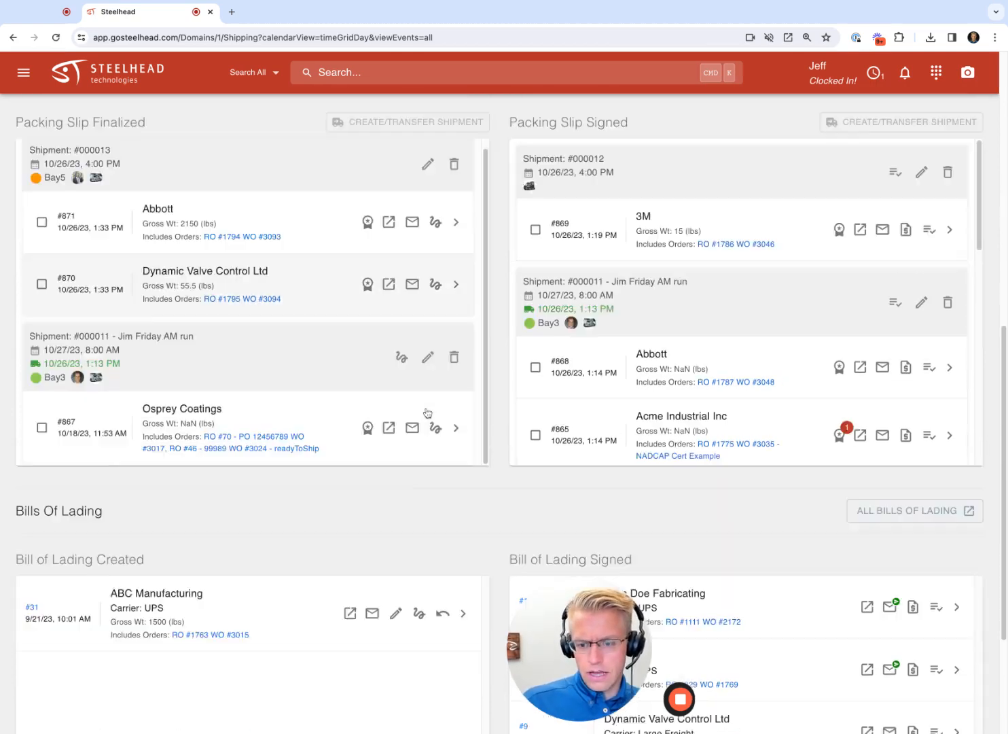
{"action": "left_click", "coordinate": [435, 272]}
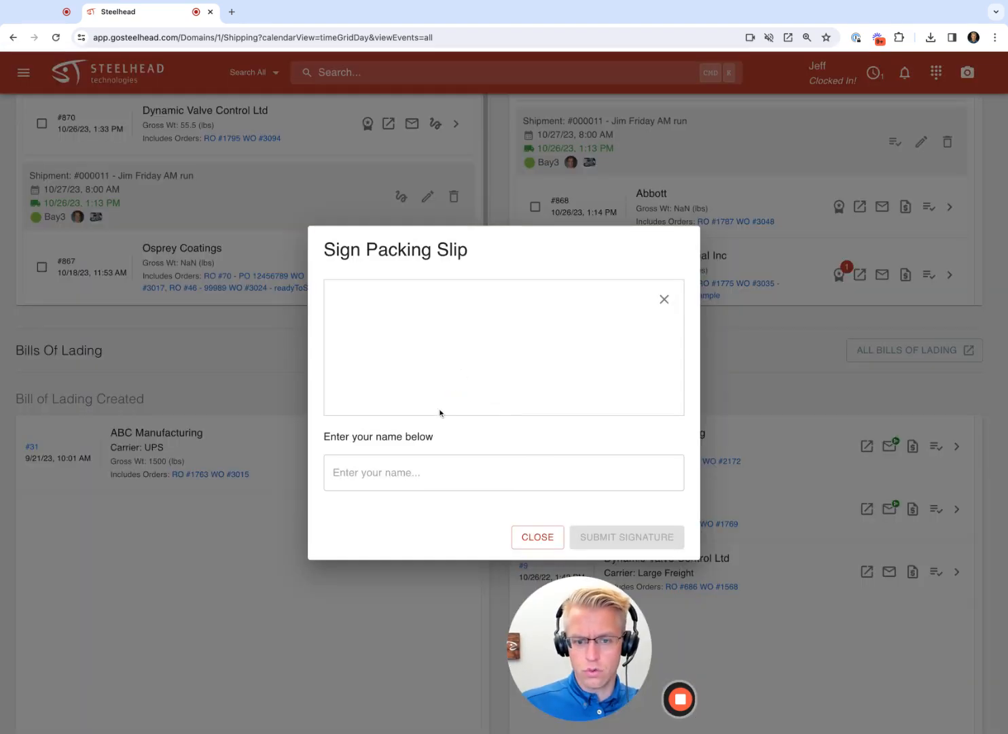
{"action": "mouse_move", "coordinate": [466, 356]}
{"action": "left_mouse_down"}
{"action": "mouse_move", "coordinate": [396, 347]}
{"action": "mouse_move", "coordinate": [455, 381]}
{"action": "left_mouse_up"}
{"action": "left_click_drag", "start_coordinate": [511, 354], "coordinate": [611, 358]}
{"action": "left_click", "coordinate": [480, 469]}
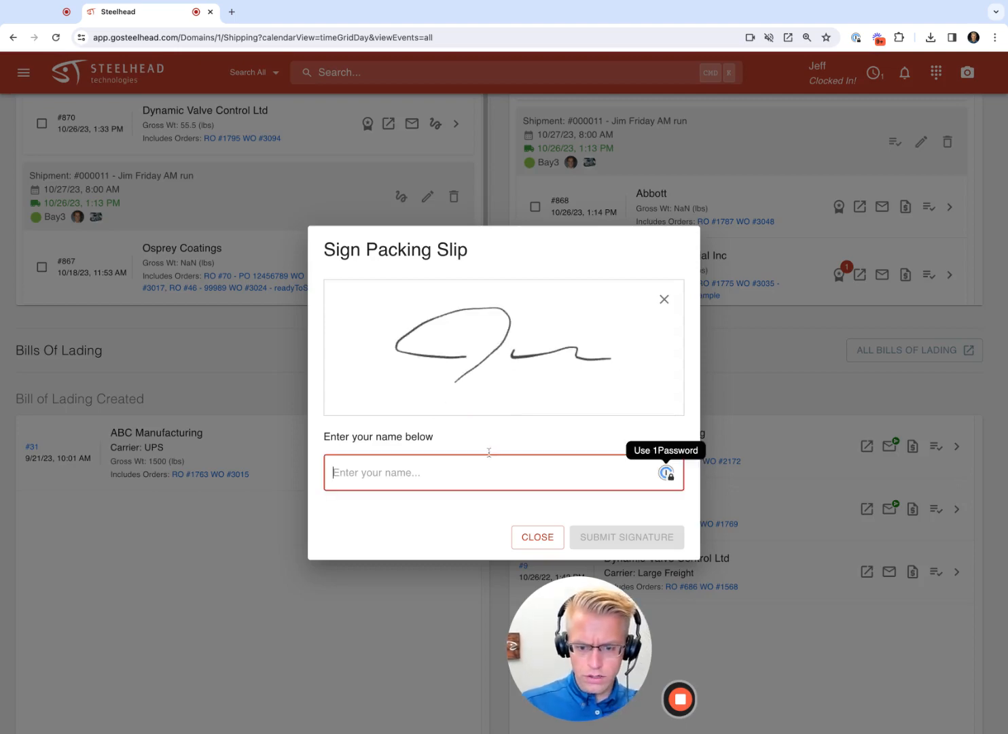
{"action": "type", "text": "Jeff"}
{"action": "key", "text": "Tab"}
{"action": "key", "text": "Tab"}
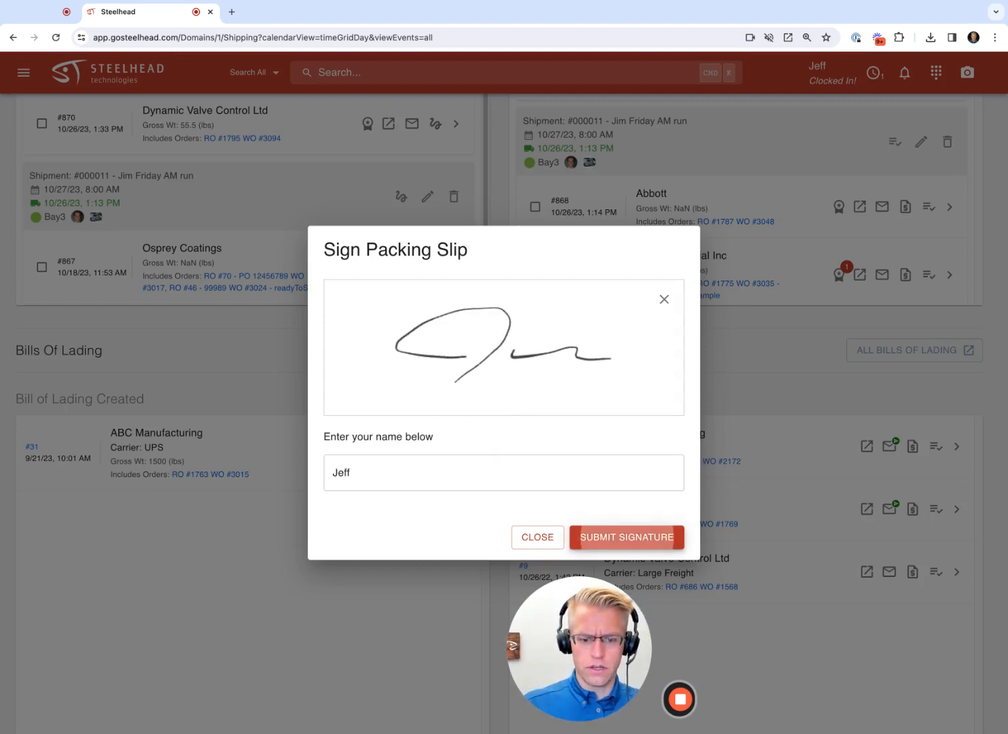
{"action": "key", "text": "Return"}
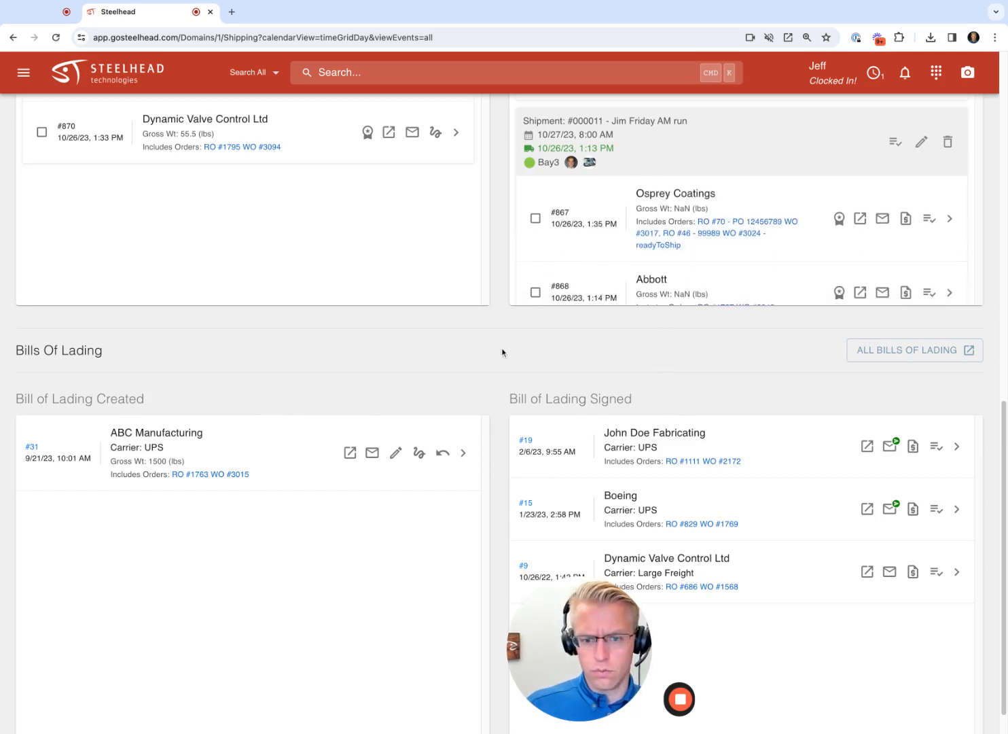
Step: Examine the finalized and signed packing slips by shipment, along with the ready-to-ship and draft lists on the Shipping Dashboard
{"action": "scroll", "coordinate": [492, 427], "scroll_direction": "up", "scroll_amount": 4}
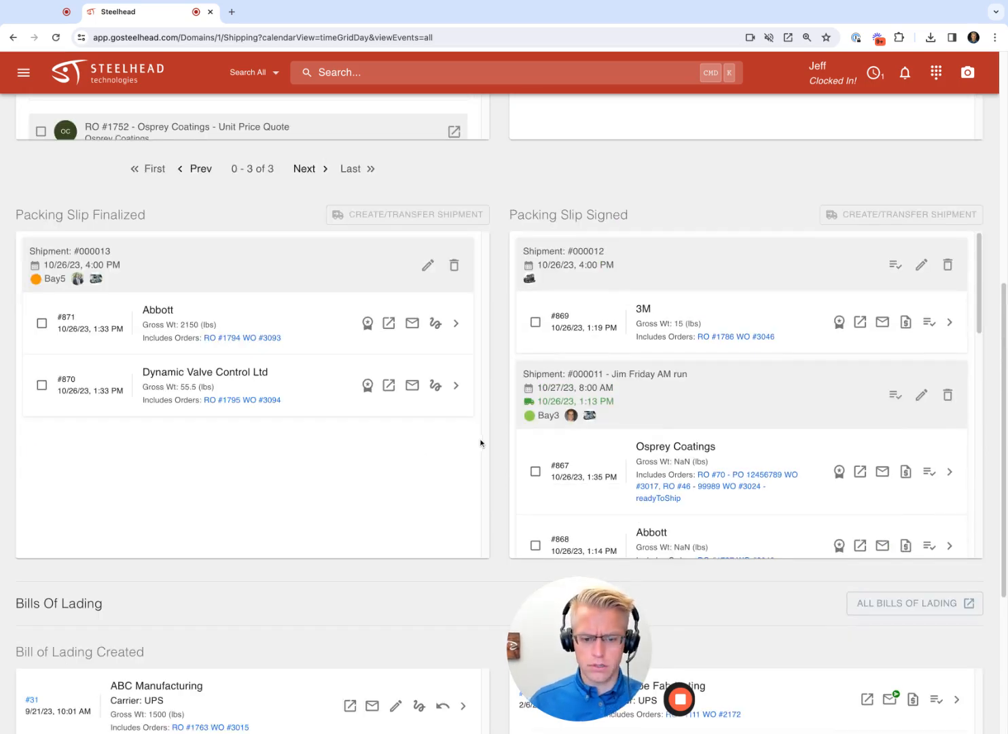
{"action": "scroll", "coordinate": [710, 417], "scroll_direction": "down", "scroll_amount": 3}
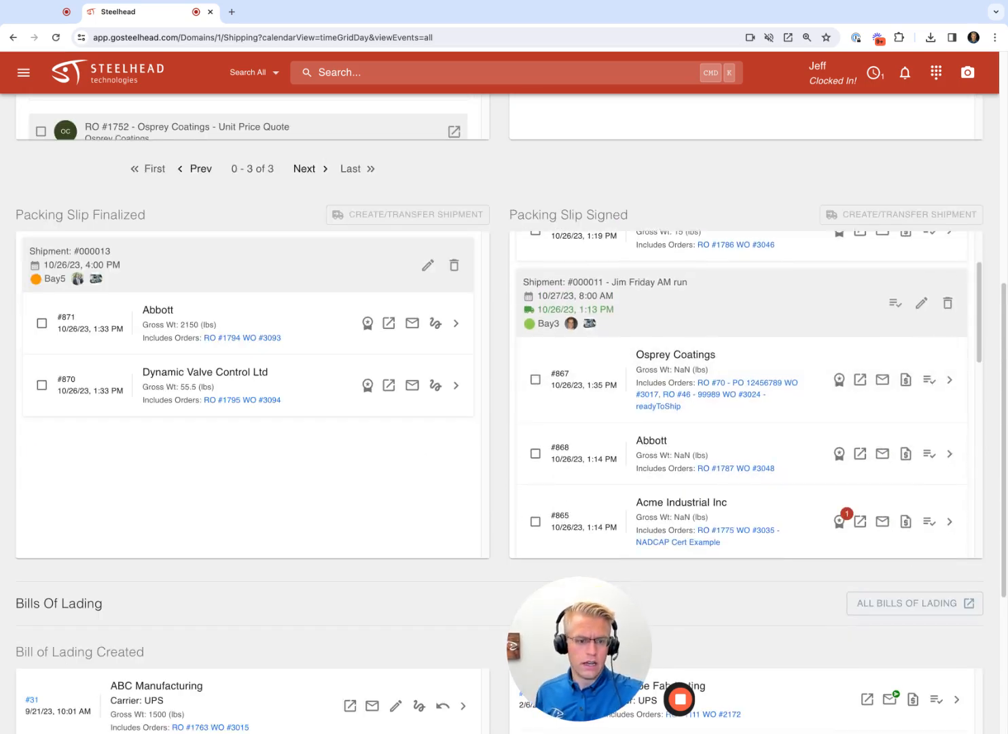
{"action": "scroll", "coordinate": [816, 362], "scroll_direction": "up", "scroll_amount": 3}
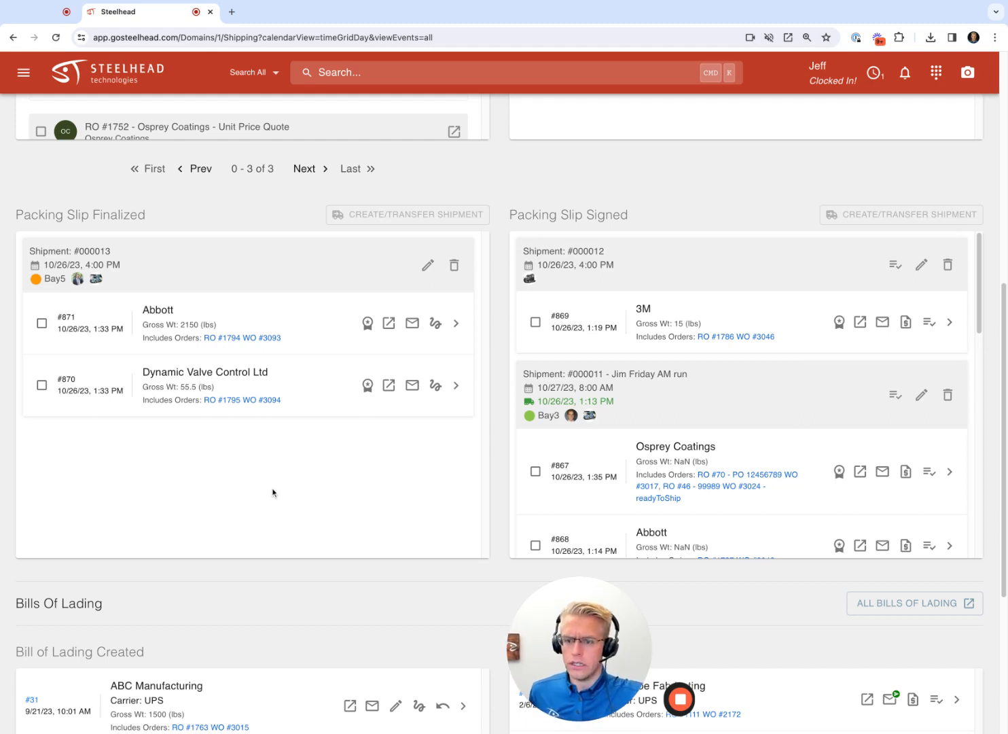
{"action": "scroll", "coordinate": [530, 326], "scroll_direction": "up", "scroll_amount": 1}
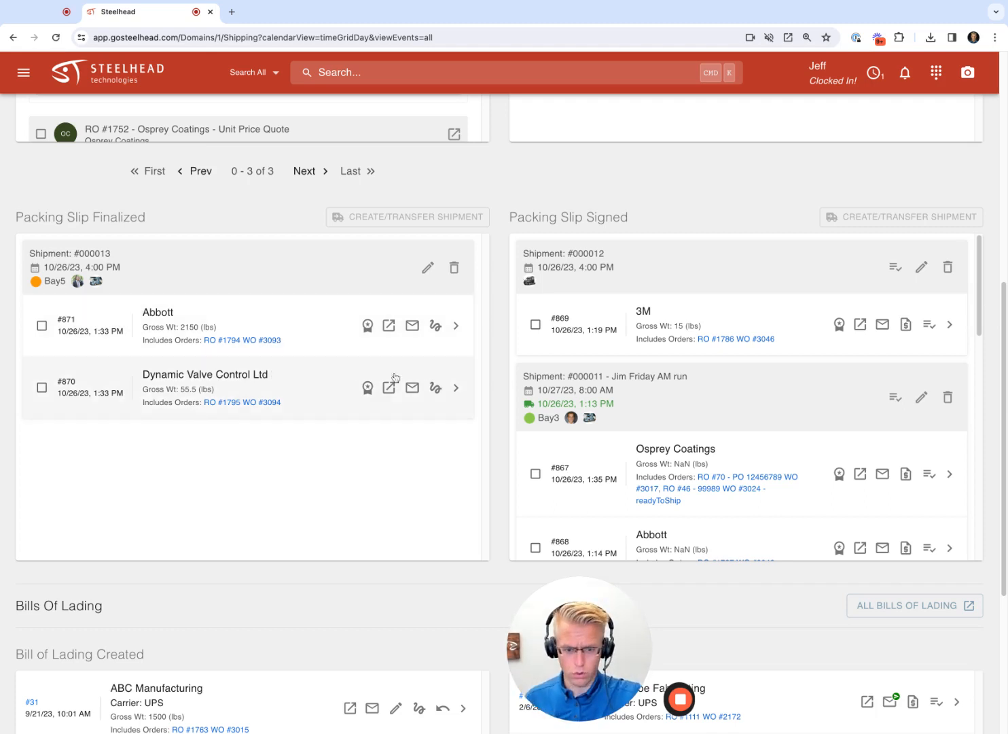
{"action": "scroll", "coordinate": [425, 375], "scroll_direction": "up", "scroll_amount": 1}
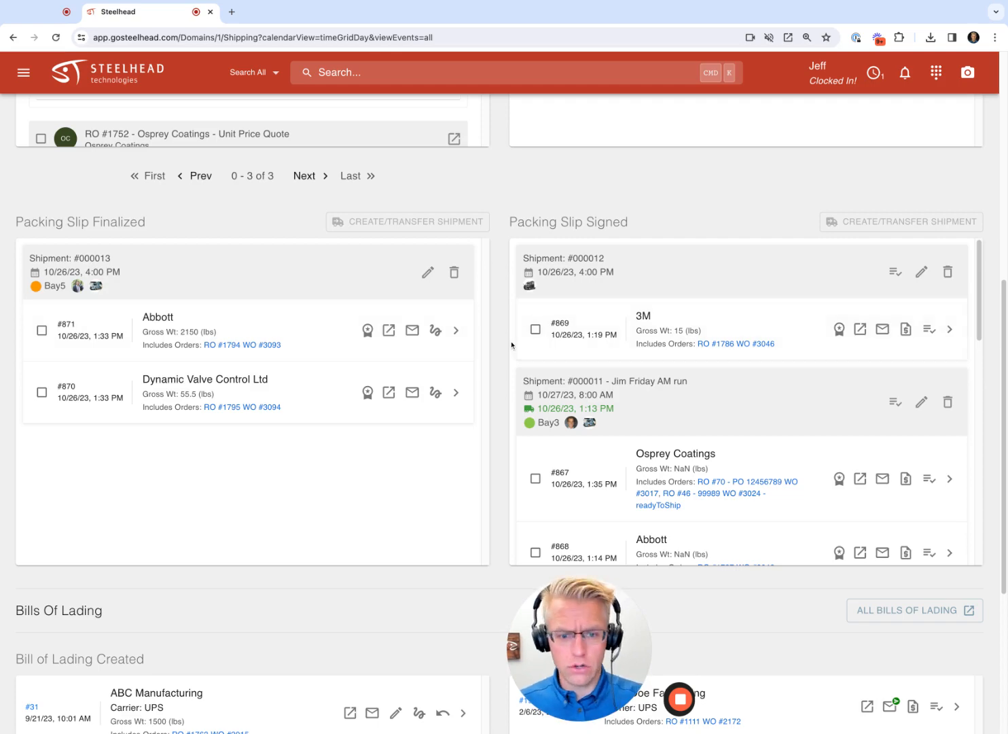
{"action": "scroll", "coordinate": [511, 341], "scroll_direction": "up", "scroll_amount": 4}
{"action": "scroll", "coordinate": [510, 344], "scroll_direction": "up", "scroll_amount": 3}
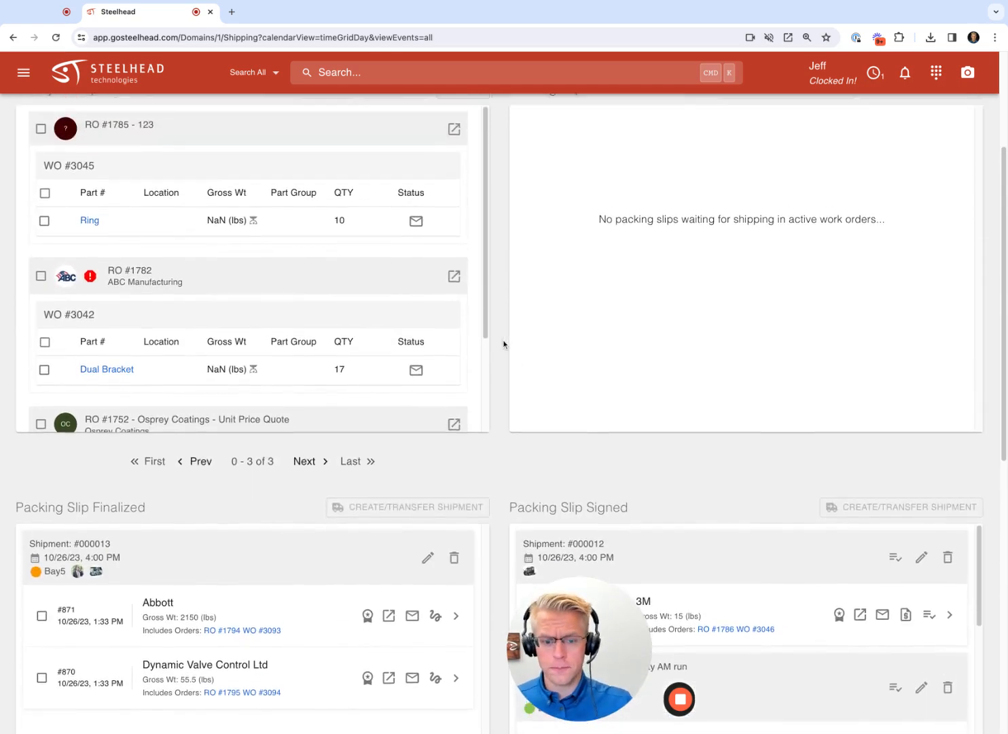
{"action": "scroll", "coordinate": [502, 343], "scroll_direction": "up", "scroll_amount": 2}
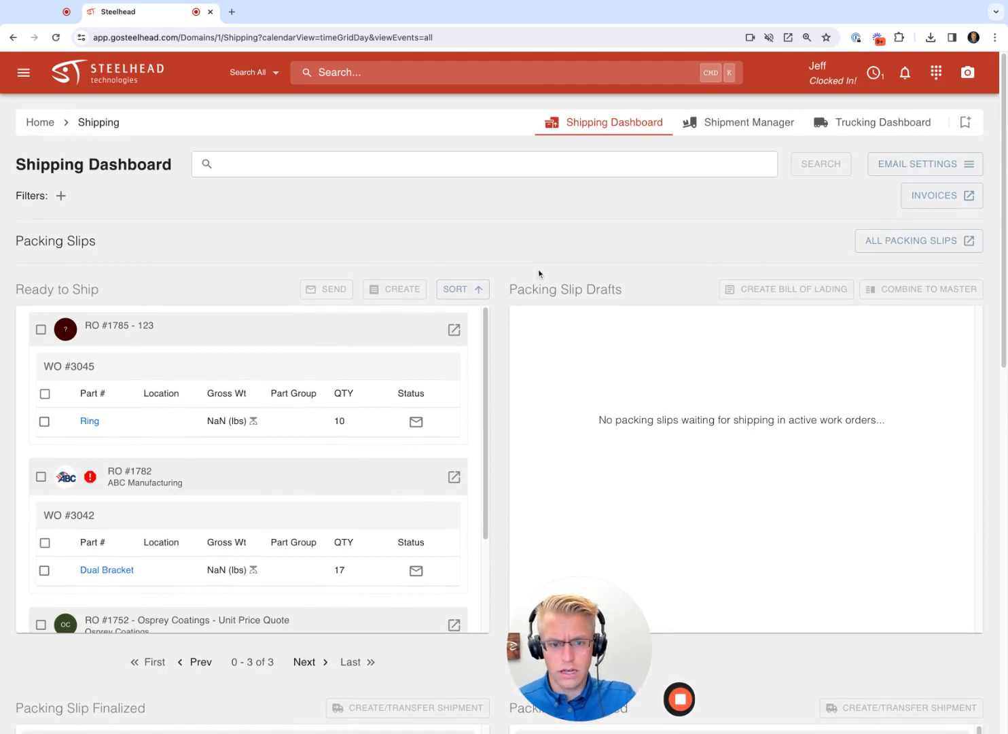
{"action": "scroll", "coordinate": [515, 294], "scroll_direction": "down", "scroll_amount": 7}
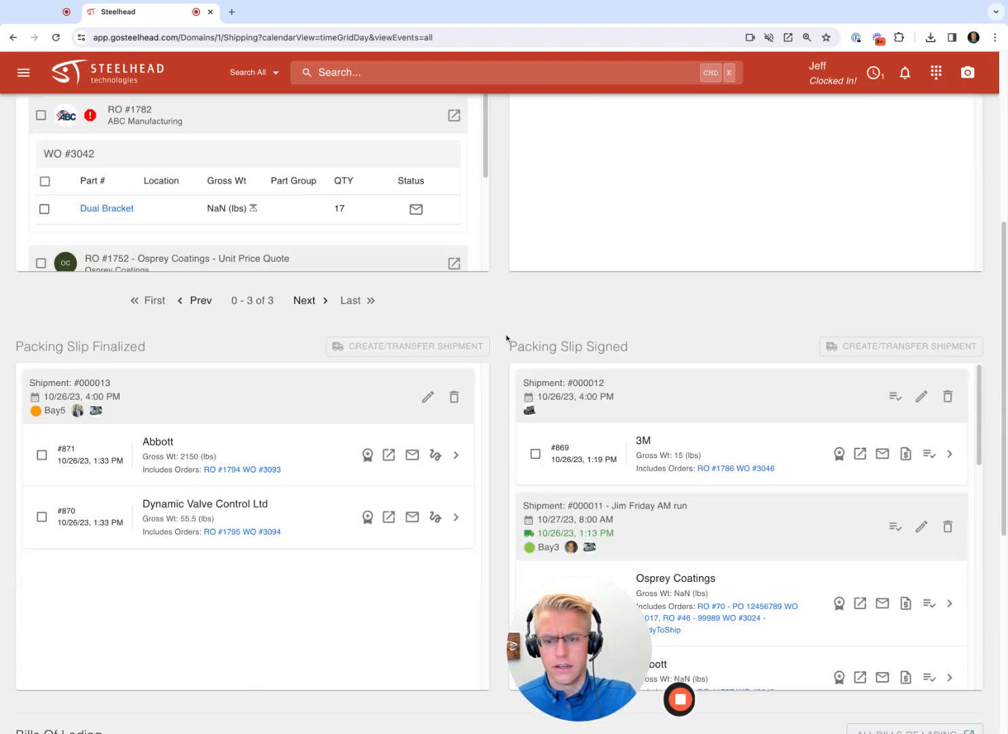